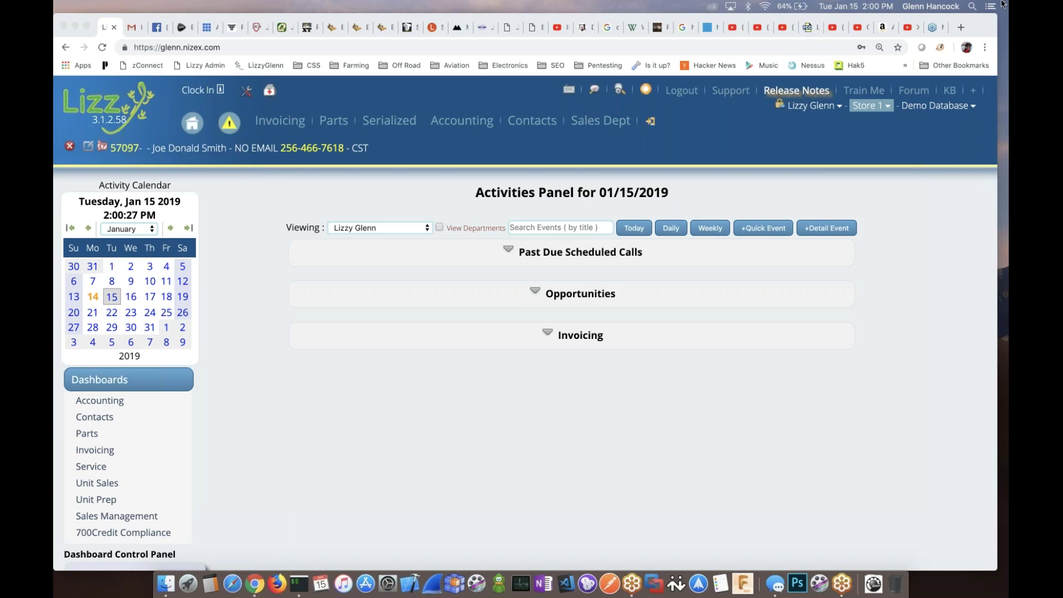
Open the accounting defaults in the system settings.
click(400, 327)
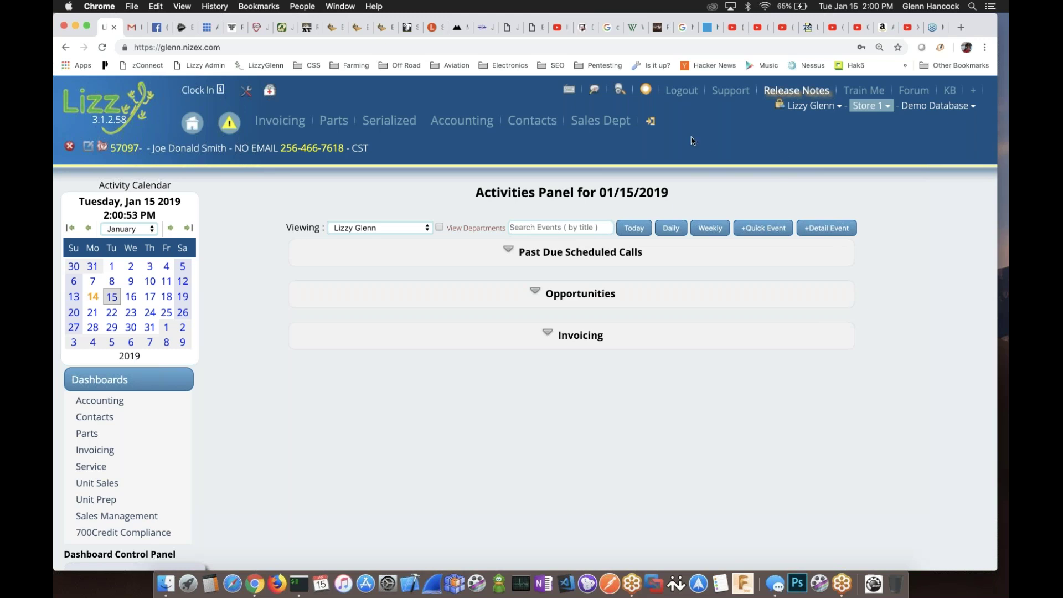
mouse_move(652, 122)
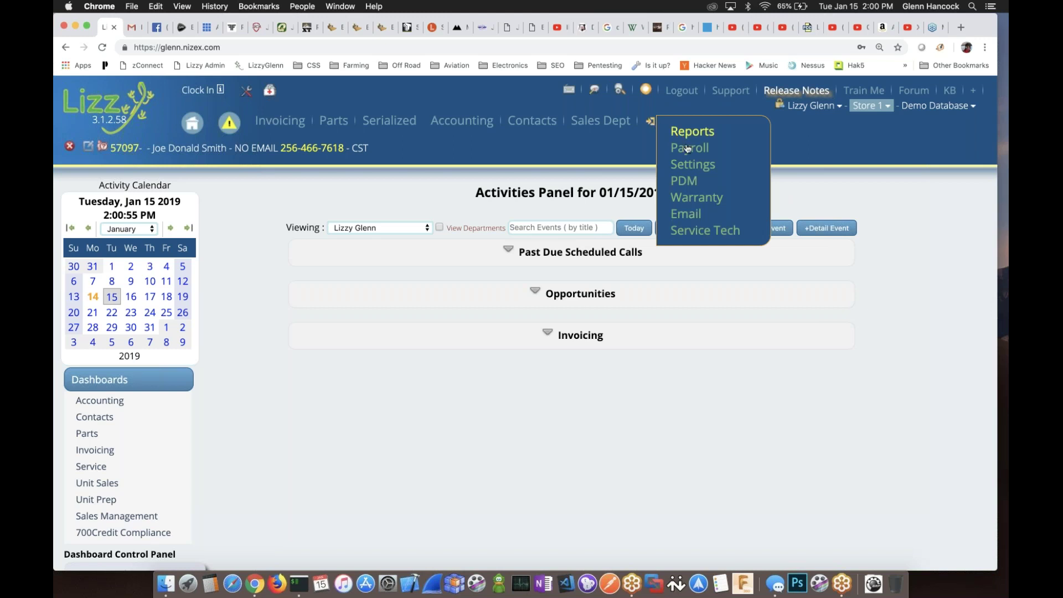
click(691, 165)
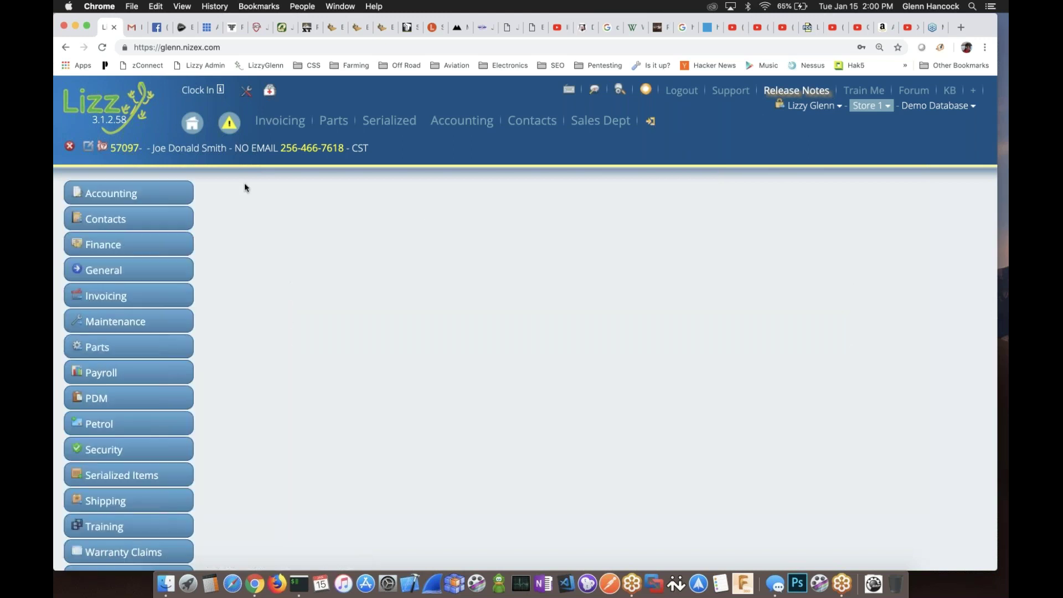
click(155, 196)
click(100, 214)
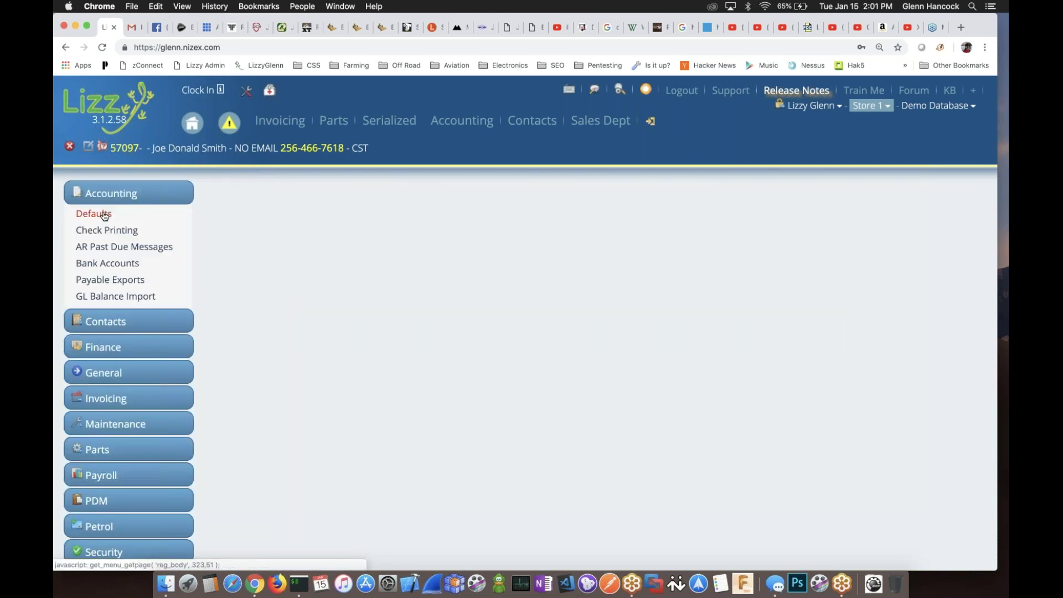
Examine the receivable, expense report, invoicing, inventory, payable and general accounting defaults for Store 1.
scroll(244, 350, down, 5)
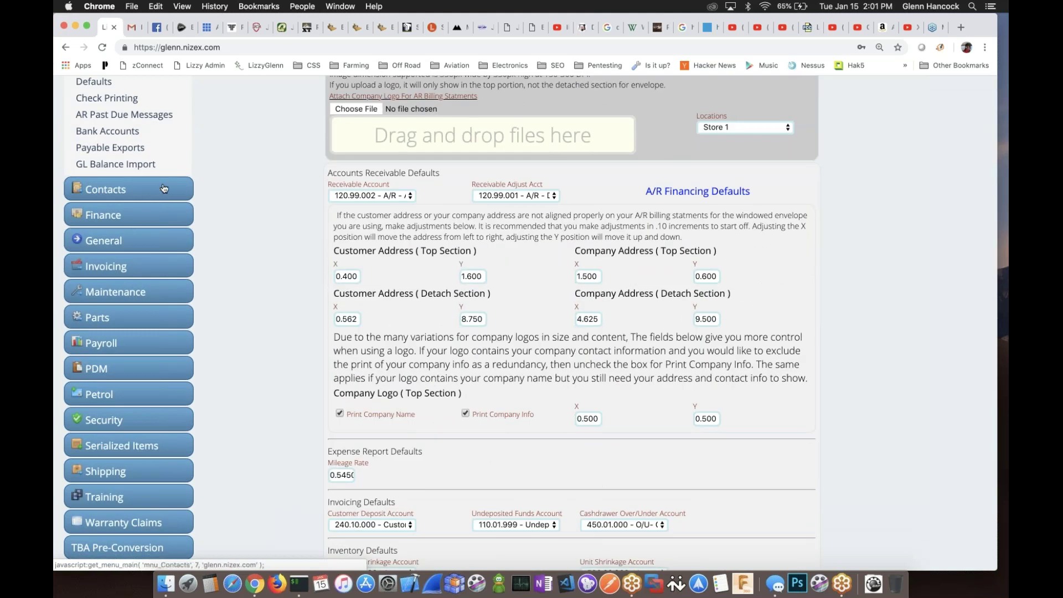
scroll(227, 322, up, 5)
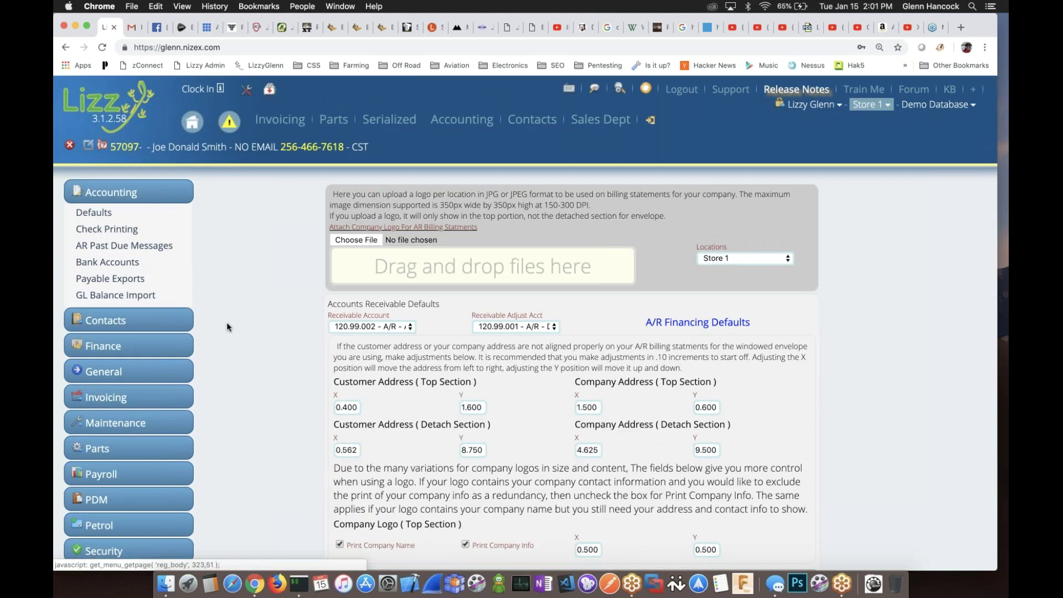
scroll(227, 326, down, 10)
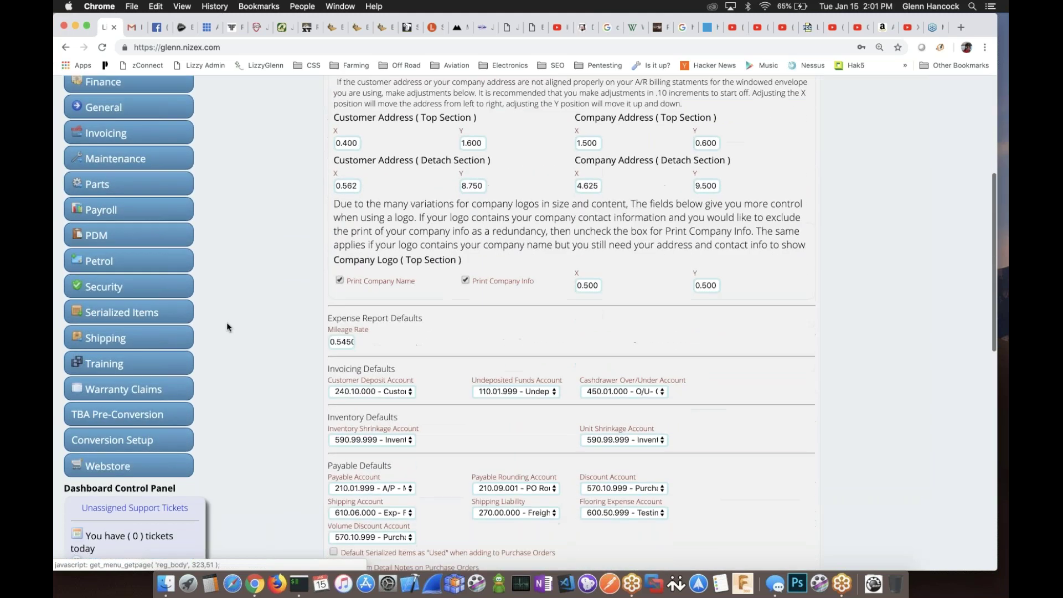
scroll(227, 326, down, 5)
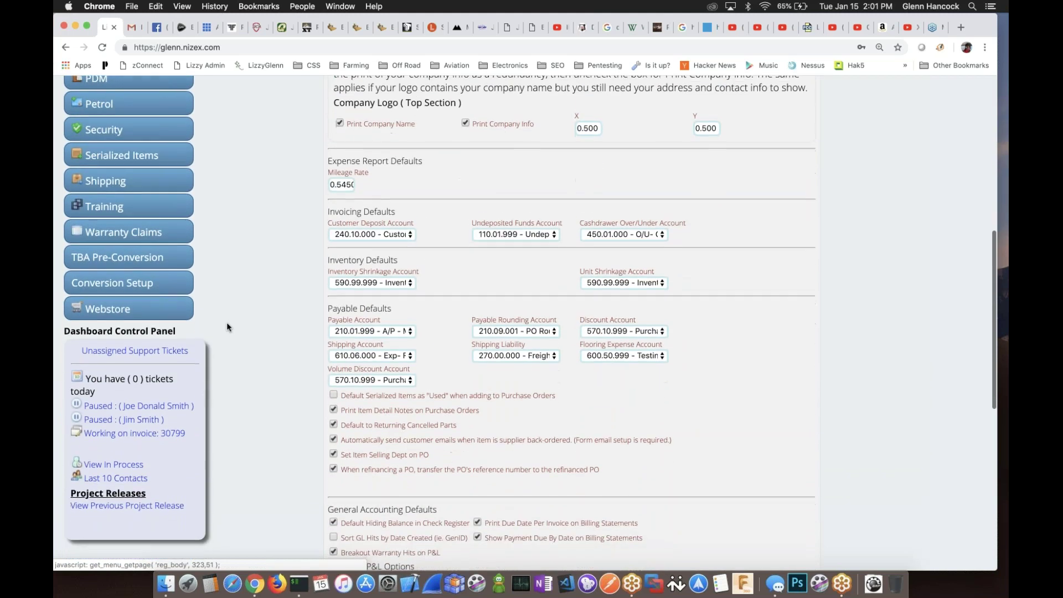
scroll(227, 327, down, 4)
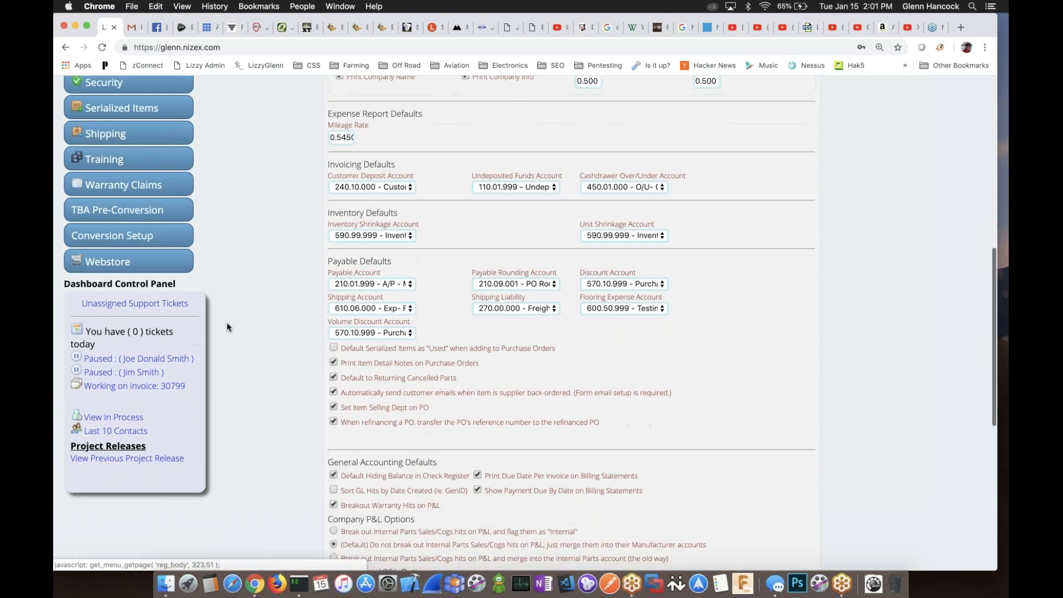
scroll(226, 327, down, 4)
scroll(227, 325, up, 20)
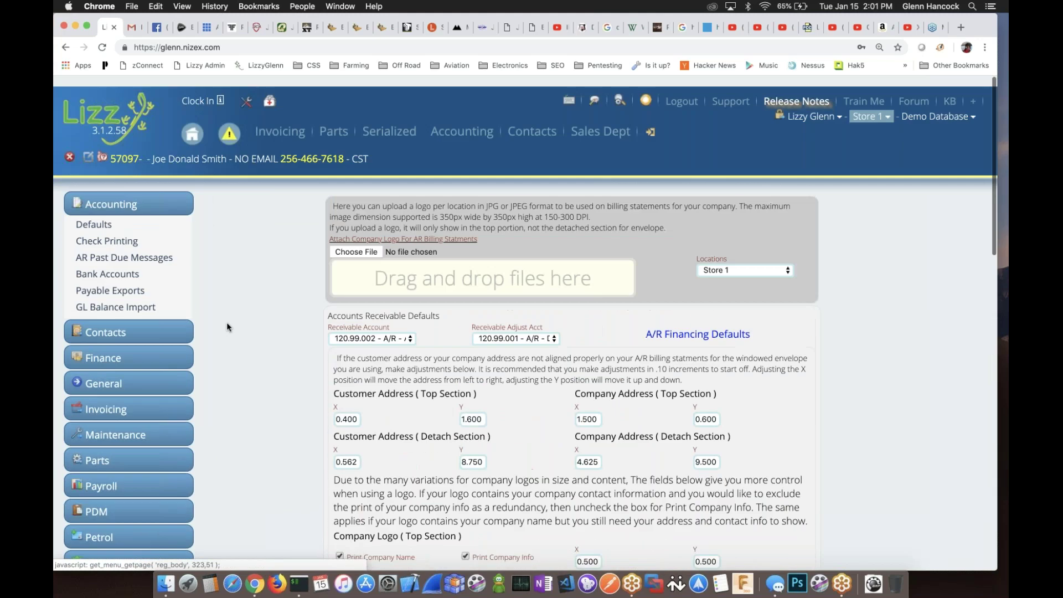
scroll(227, 312, down, 8)
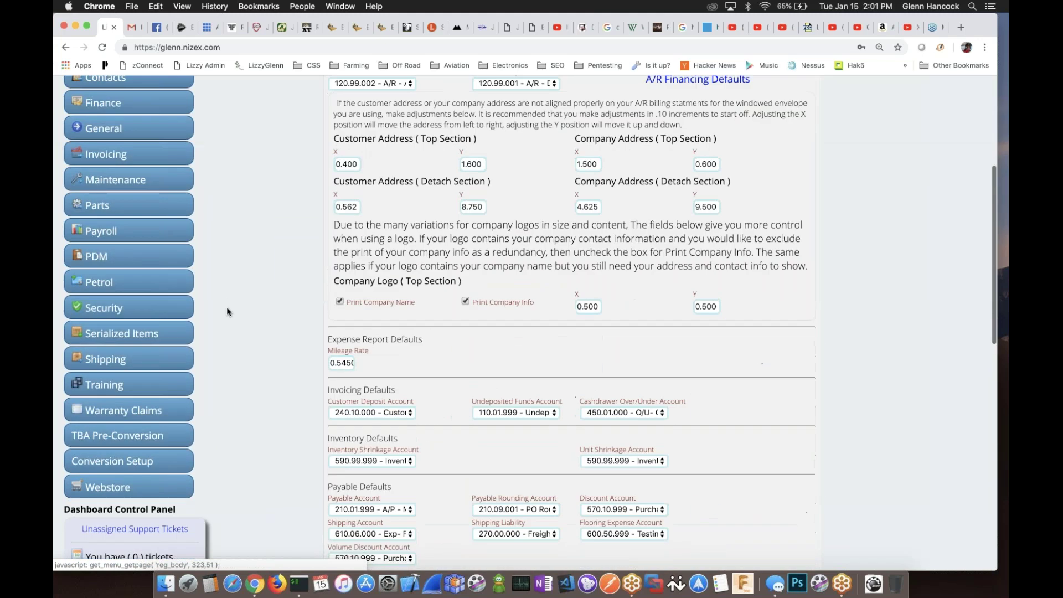
Open the Serialized Items defaults and review the floor planning highlight days and stock number options.
click(119, 334)
click(93, 353)
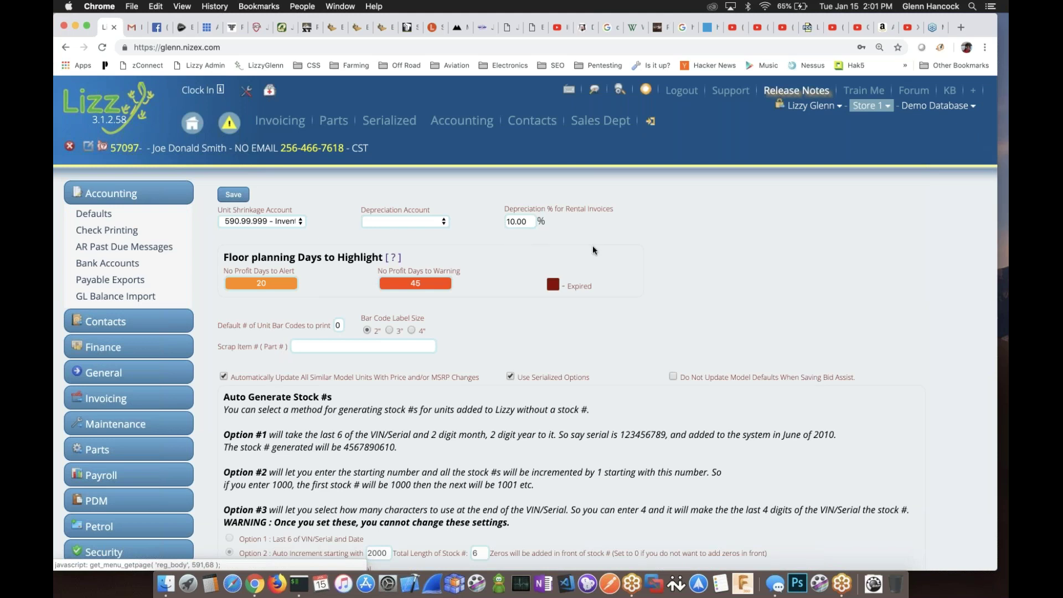
scroll(685, 274, down, 1)
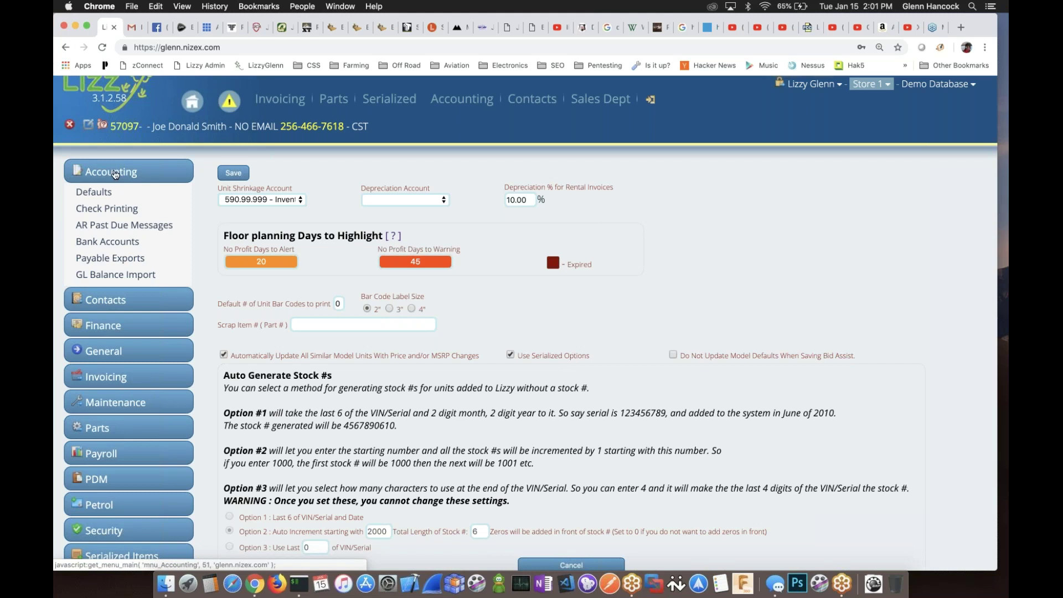
Return to the accounting defaults and examine the payable, supplier and departmental accounting sections.
click(95, 192)
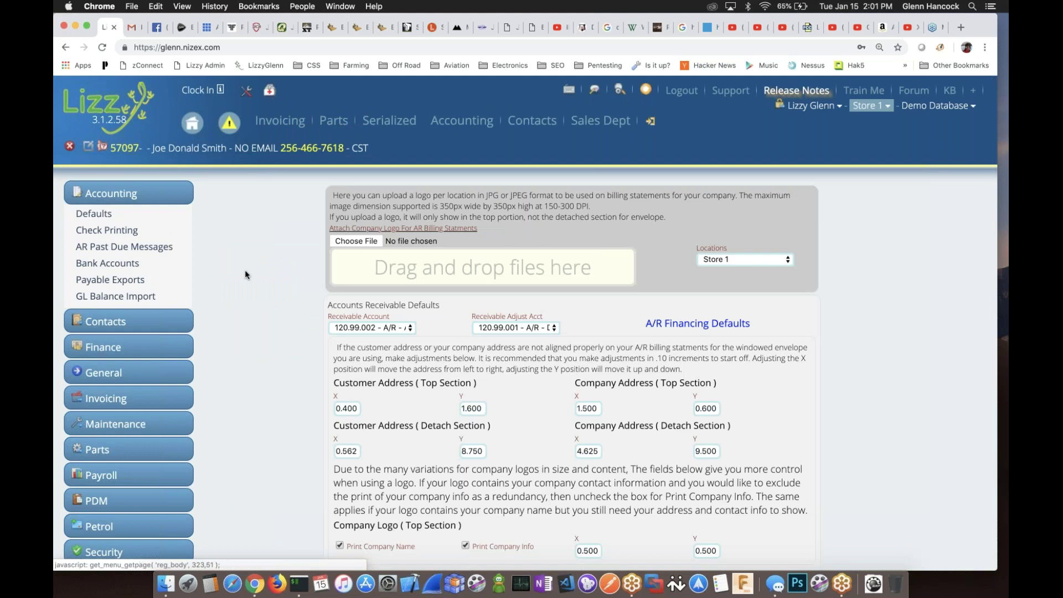
scroll(231, 293, down, 2)
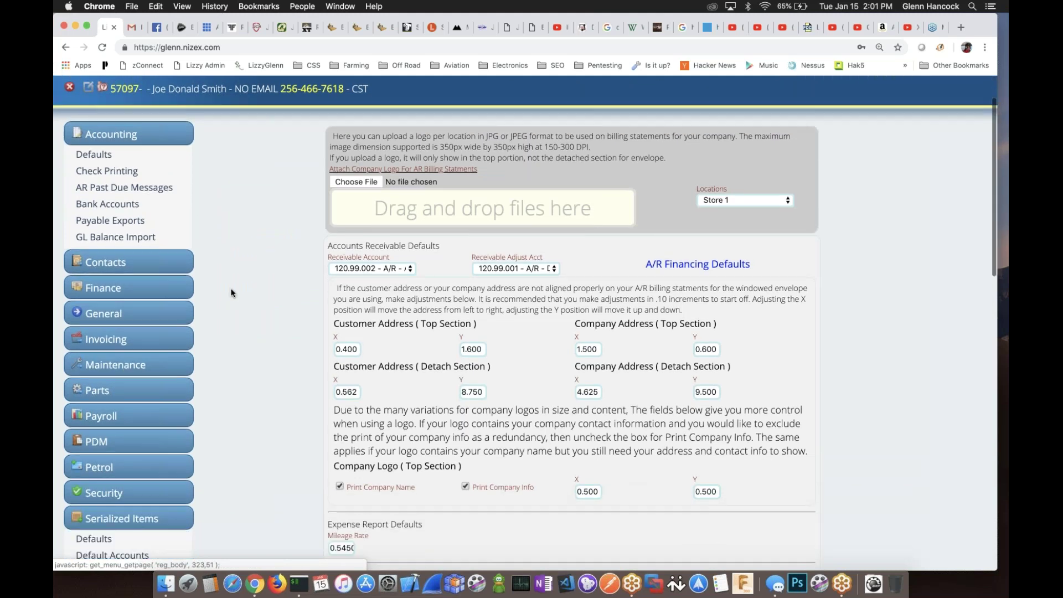
scroll(232, 293, down, 1)
scroll(231, 293, down, 5)
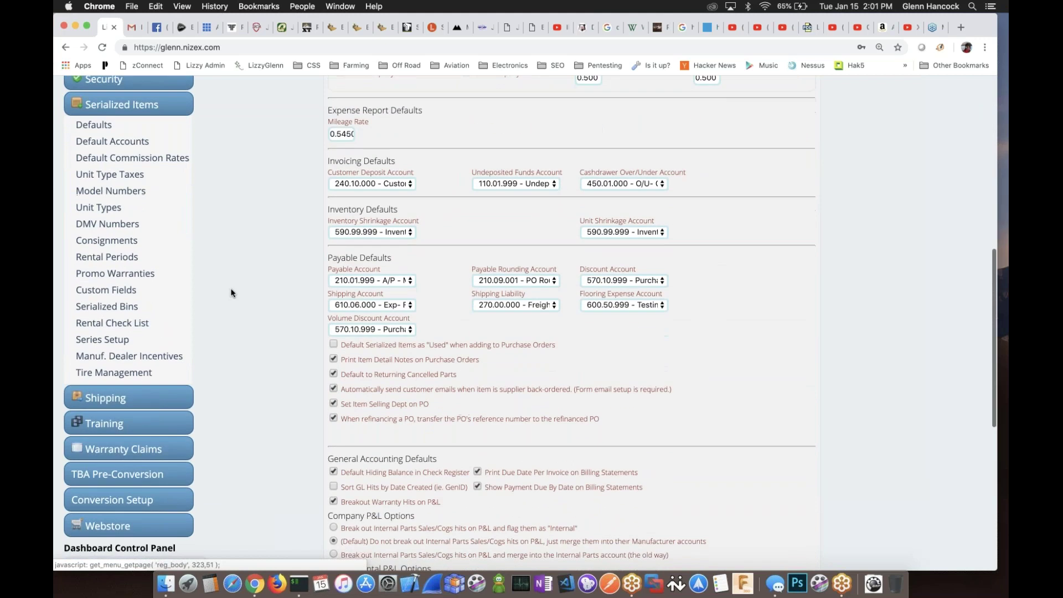
scroll(232, 293, down, 1)
scroll(231, 293, down, 5)
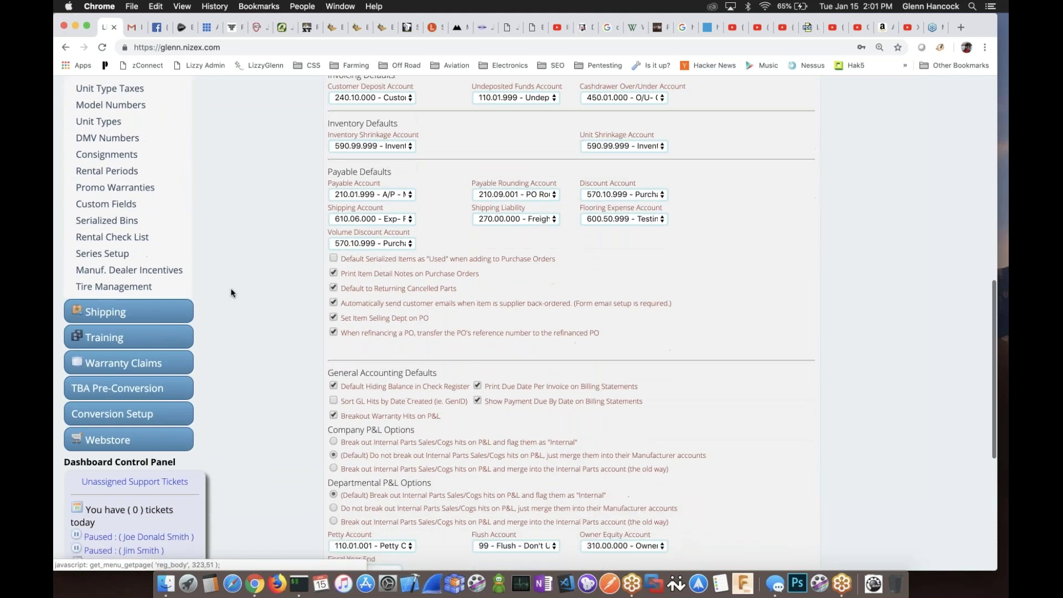
scroll(231, 293, down, 1)
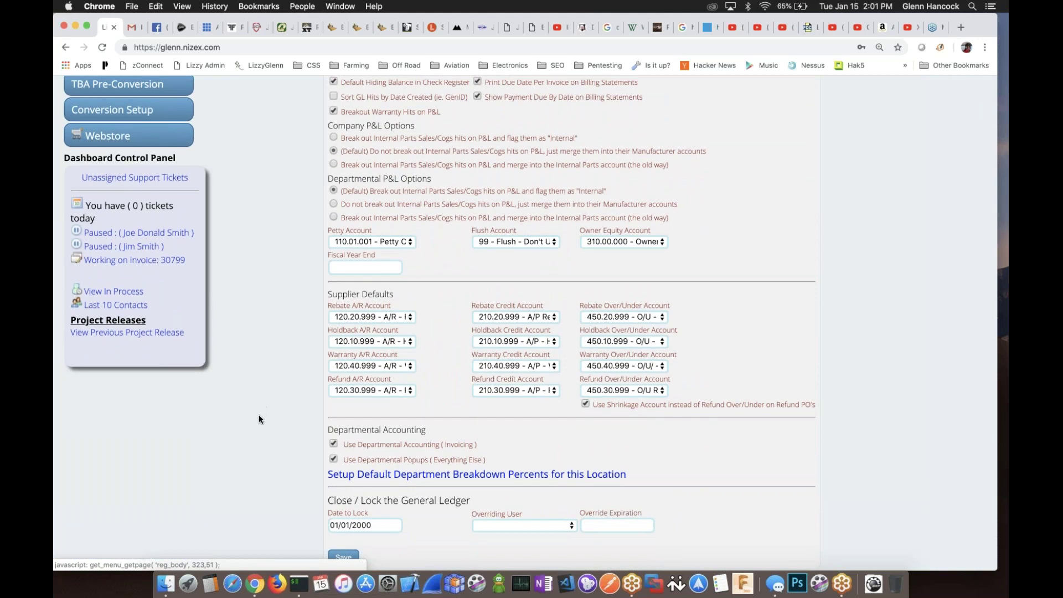
scroll(258, 414, up, 1)
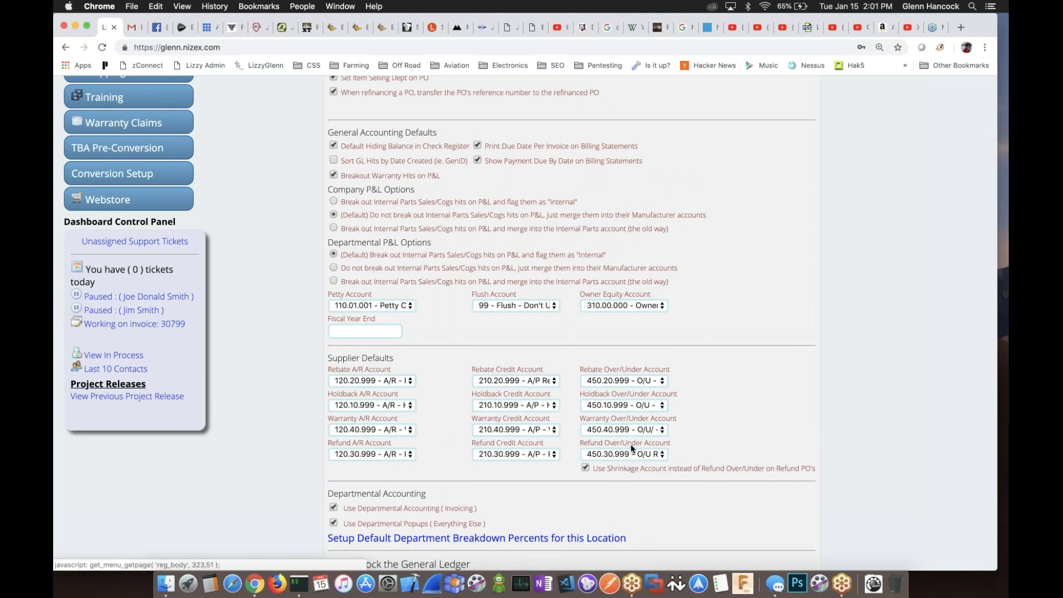
scroll(795, 440, down, 6)
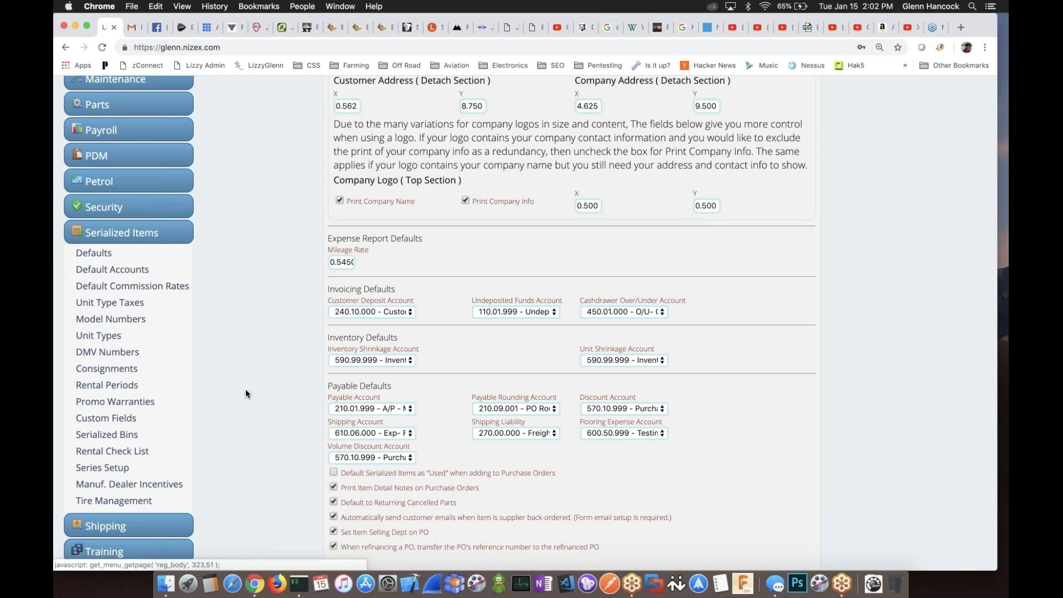
scroll(245, 394, up, 6)
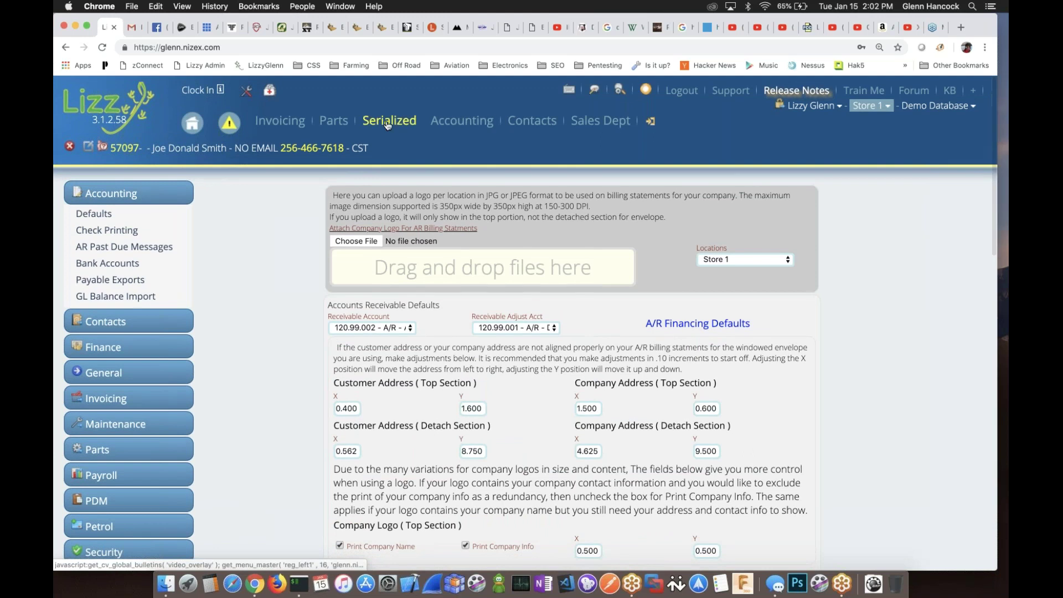
Locate the payables purchase orders for major units with the status Posted / Received.
click(464, 122)
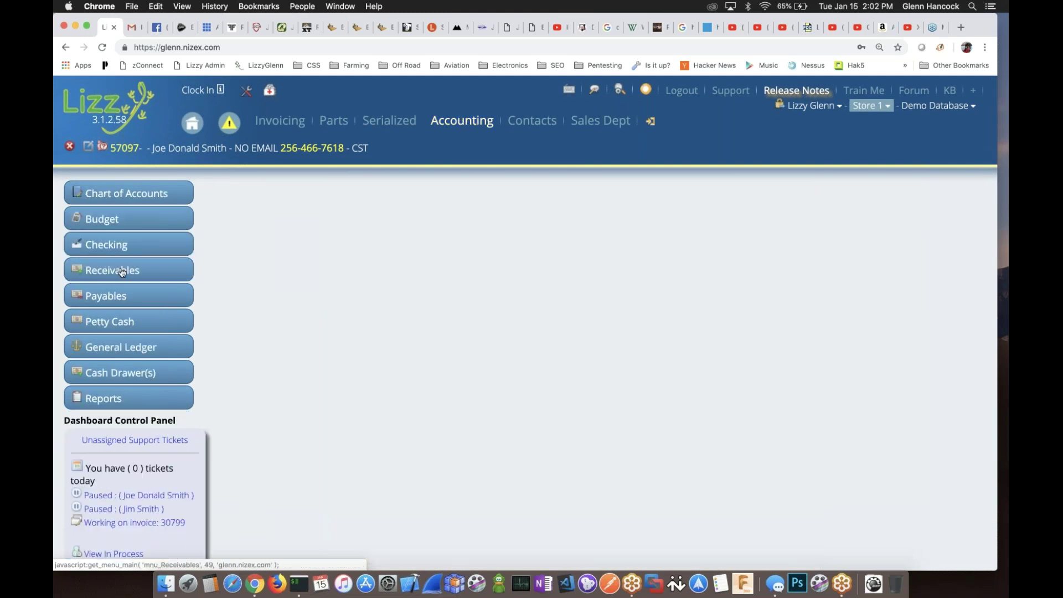
click(114, 298)
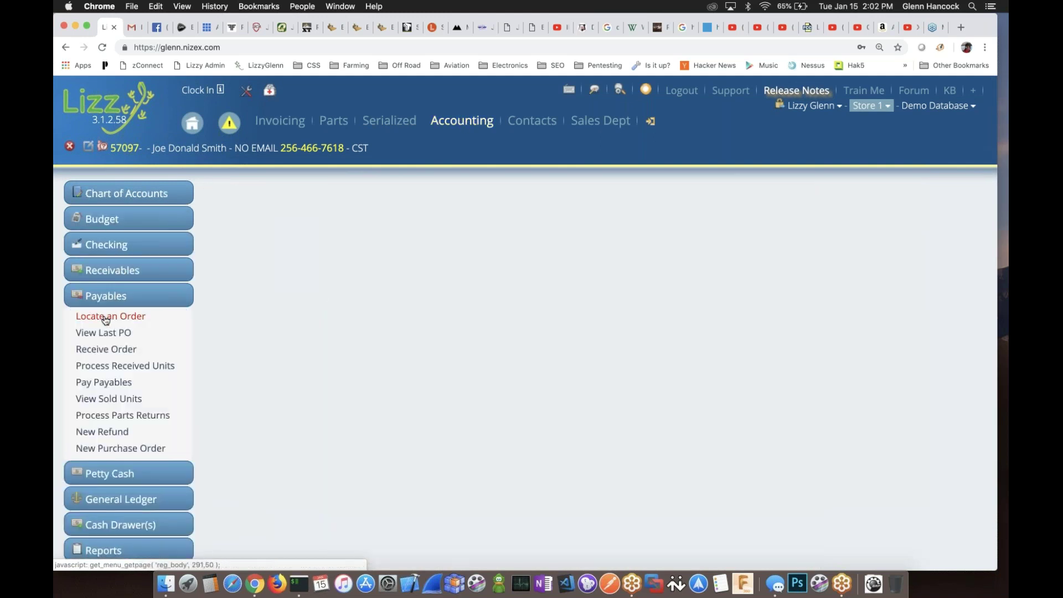
click(104, 315)
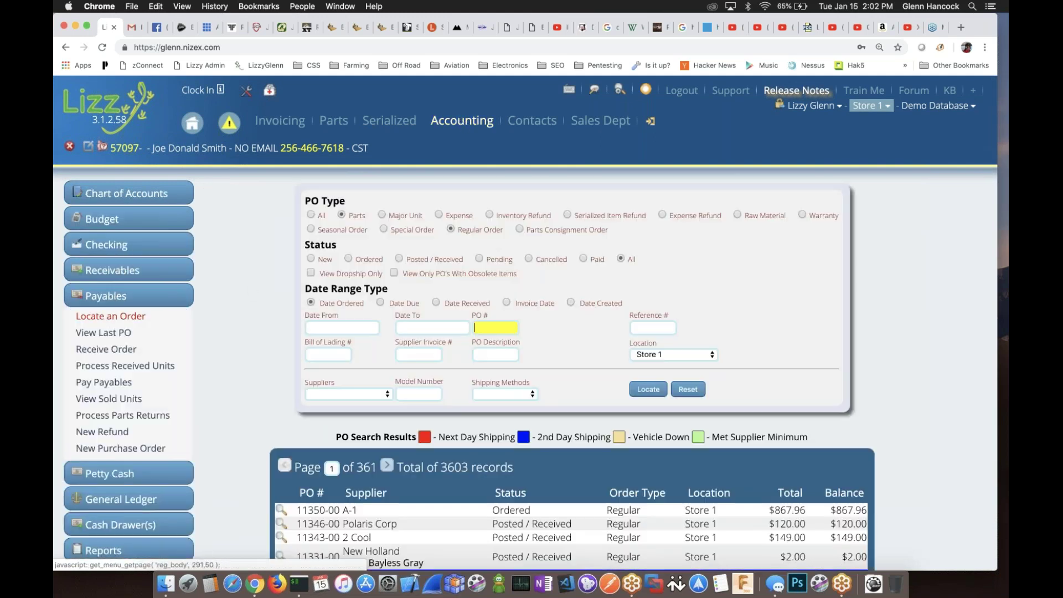
click(381, 214)
scroll(244, 320, down, 3)
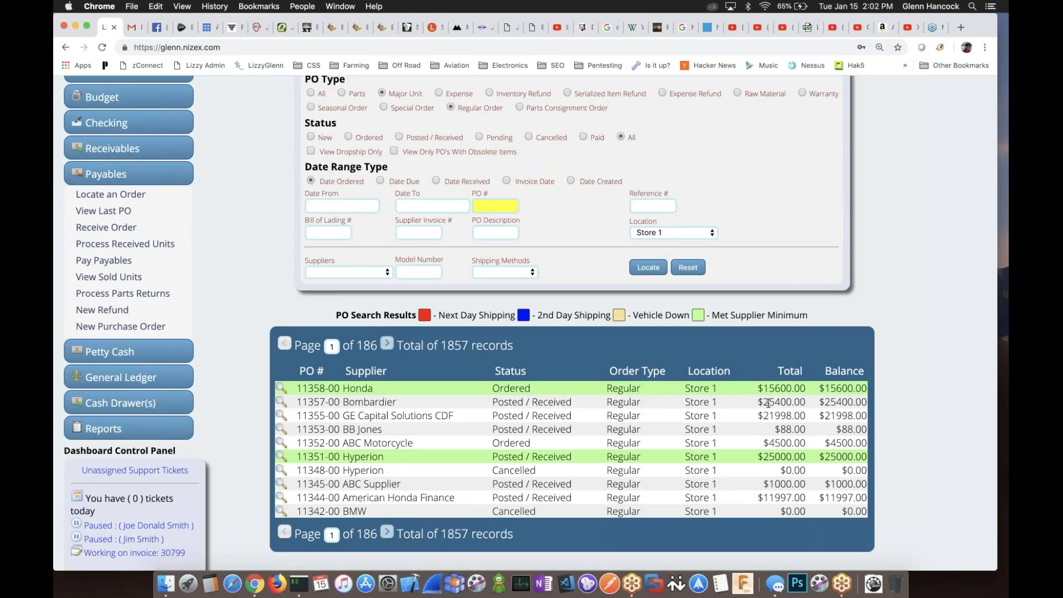
click(399, 136)
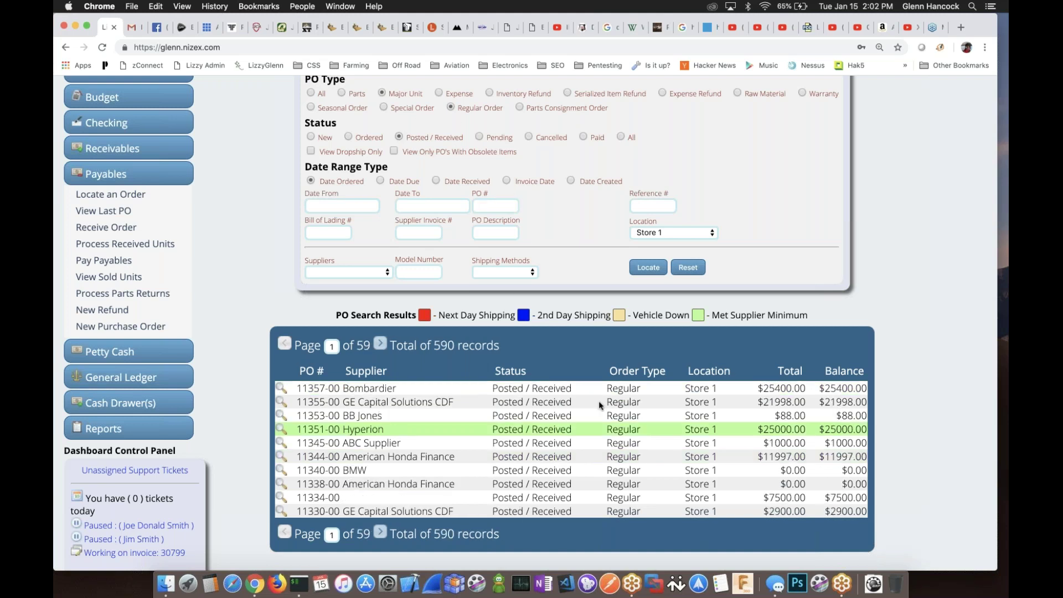
Open the newest Bombardier purchase order and review its header details and unit items.
click(282, 388)
scroll(565, 307, down, 3)
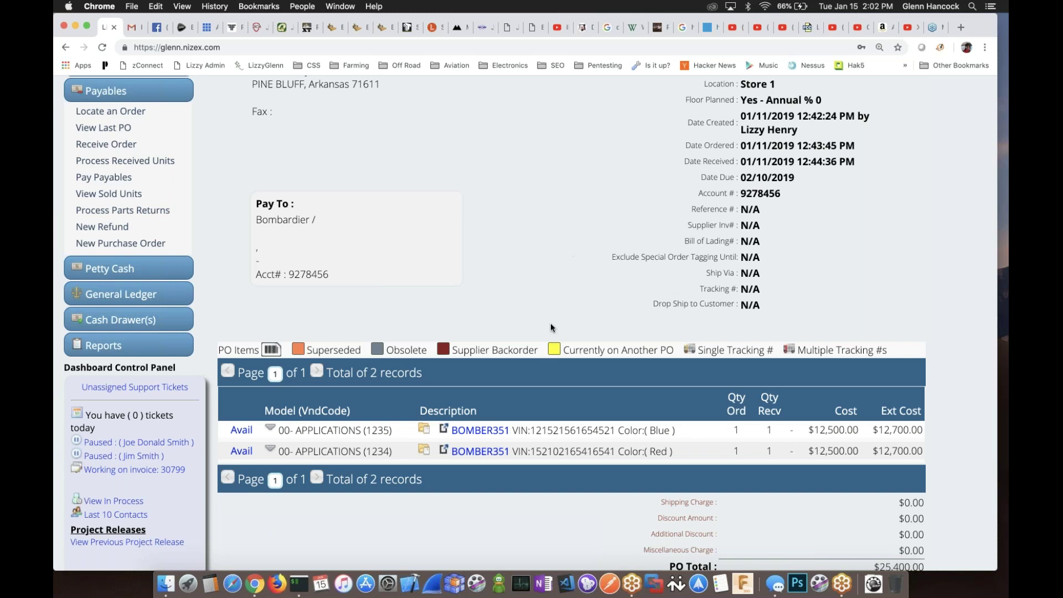
scroll(550, 324, up, 4)
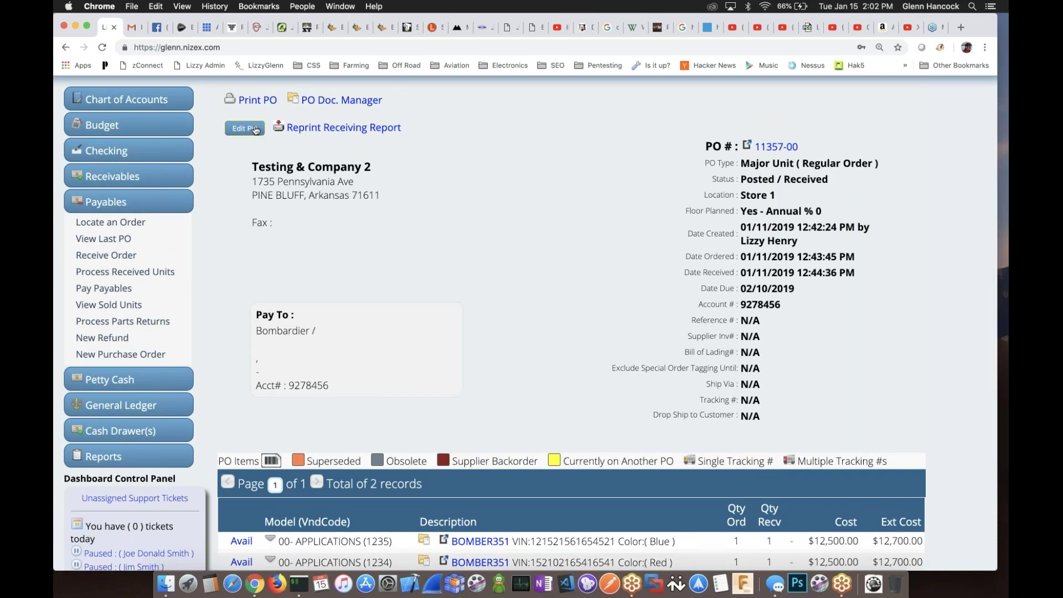
Open the purchase order for editing and check its due date, Floorplan Annual Percentage and unit cost fields.
click(246, 129)
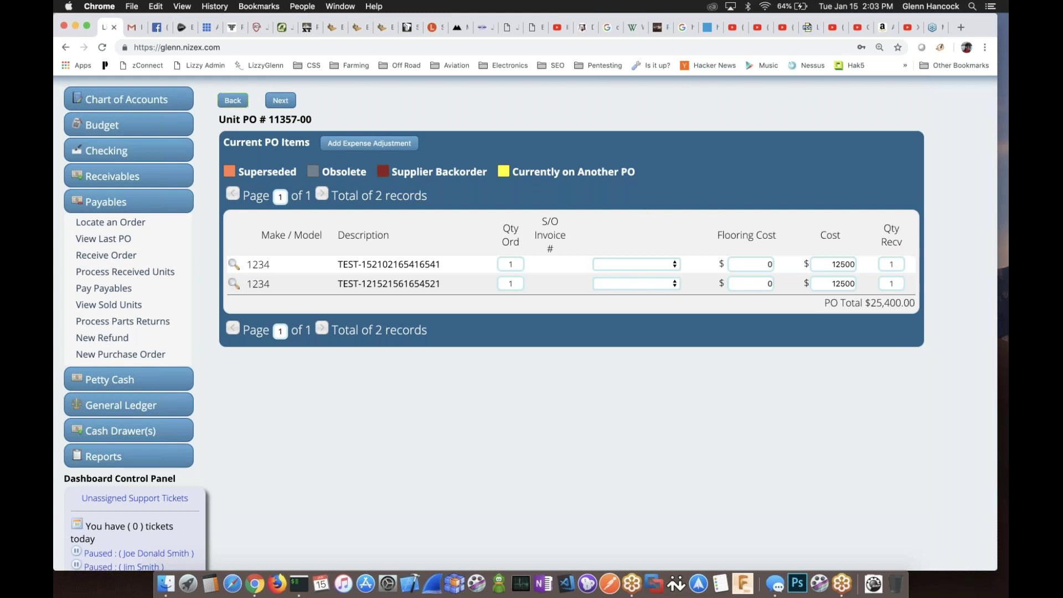
click(232, 100)
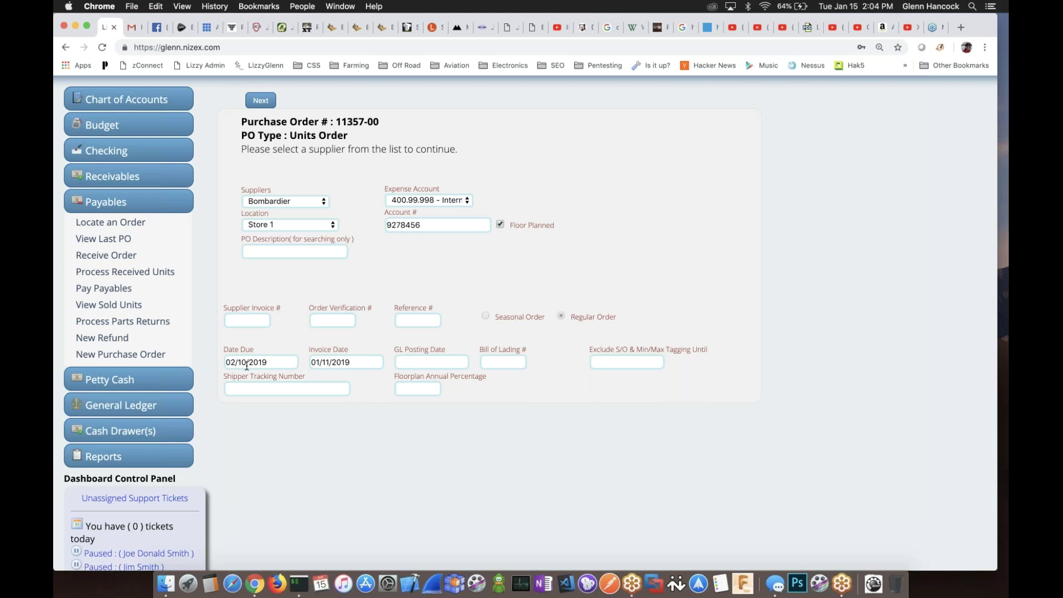
click(416, 390)
click(416, 386)
click(260, 100)
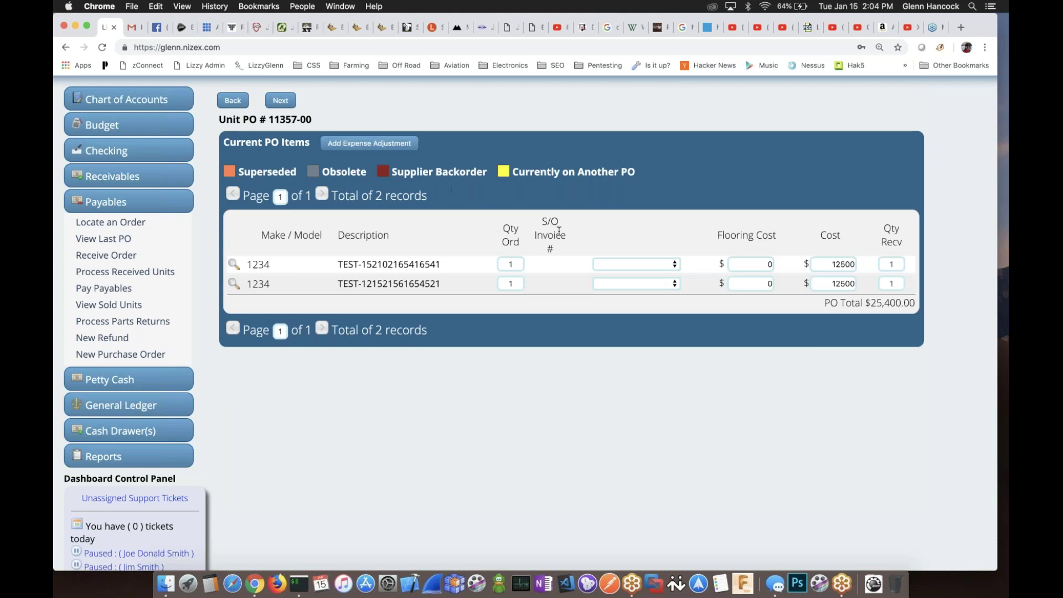
click(824, 264)
Reopen the last viewed purchase order, review its unit items and open its header for editing.
click(107, 239)
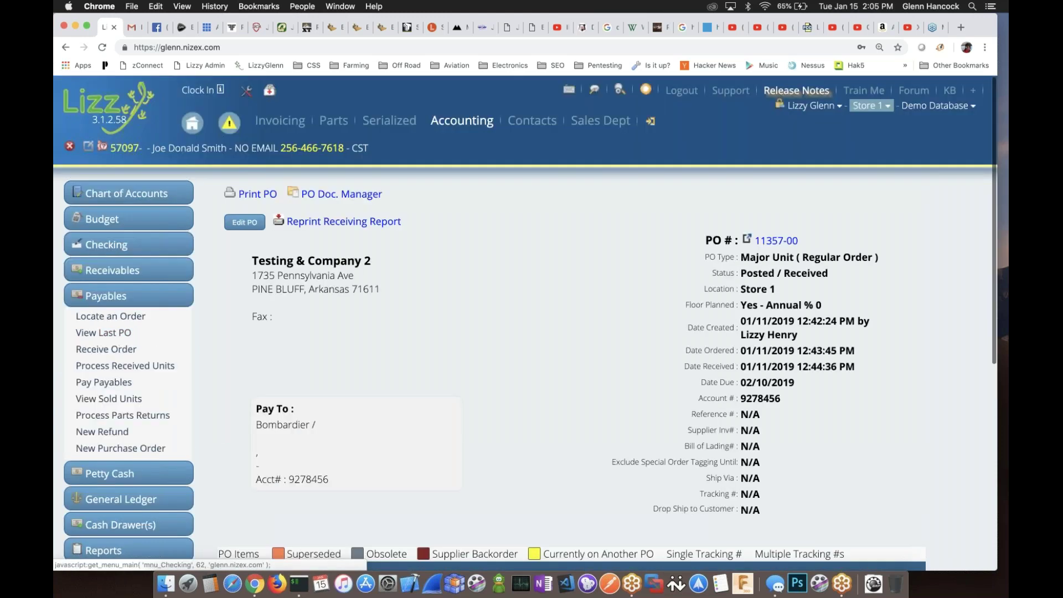
scroll(464, 308, down, 5)
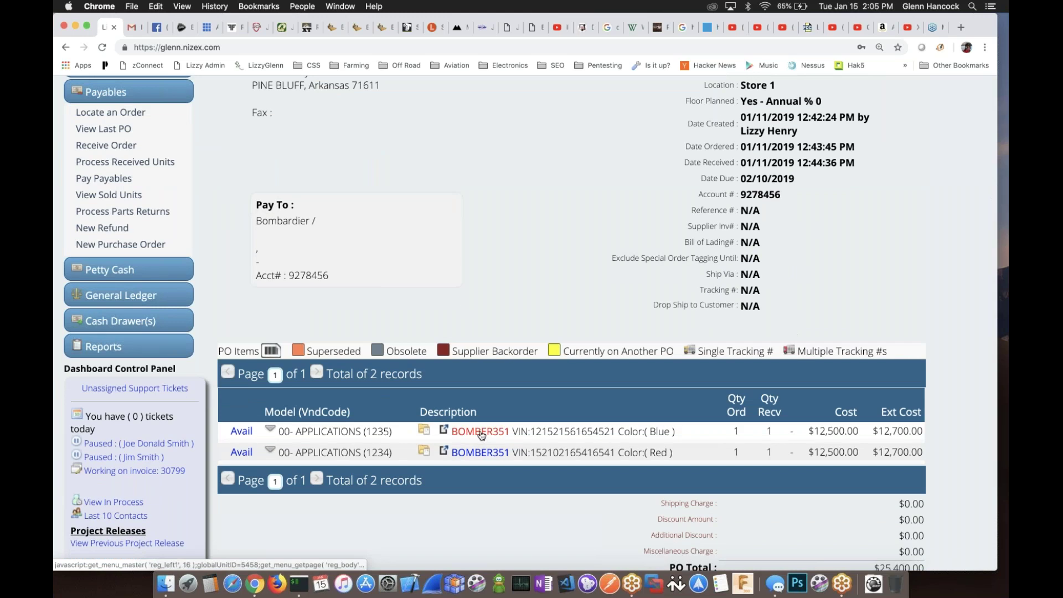
scroll(451, 270, up, 2)
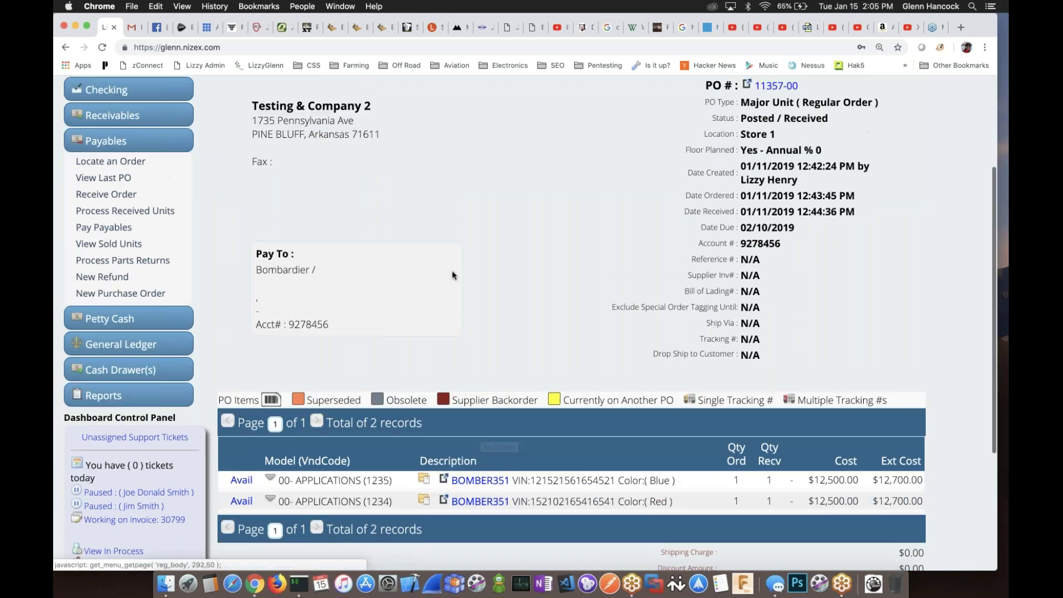
scroll(340, 119, up, 2)
click(244, 118)
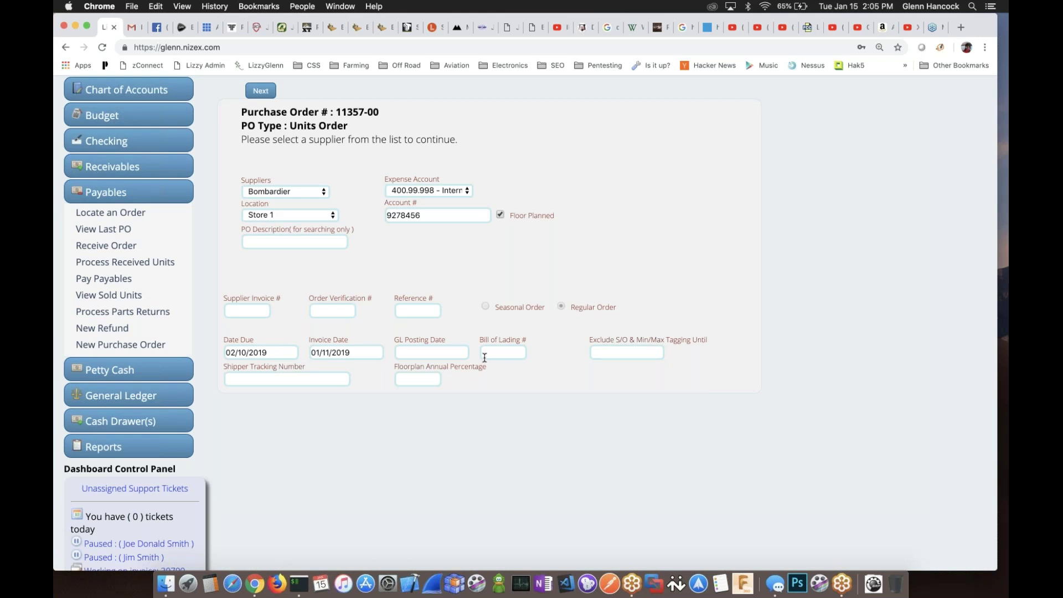
Set the purchase order's Floorplan Annual Percentage to 6 and continue to its unit items.
click(421, 379)
text(6)
click(260, 90)
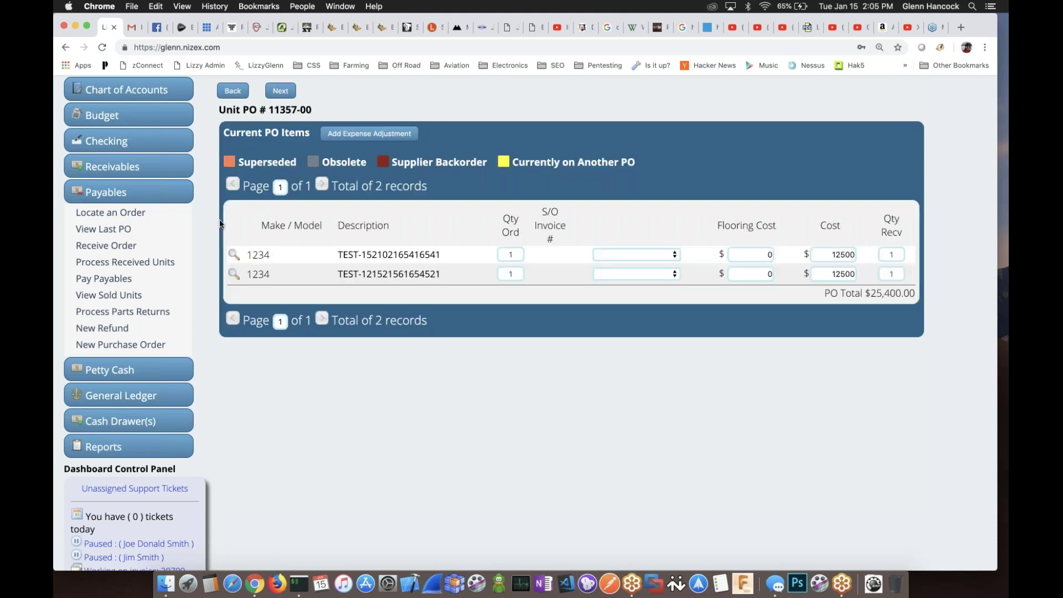
Reopen the last viewed purchase order, open its blue BOMBER351 unit and check the unit's Sell Before Date.
click(132, 228)
scroll(449, 389, down, 5)
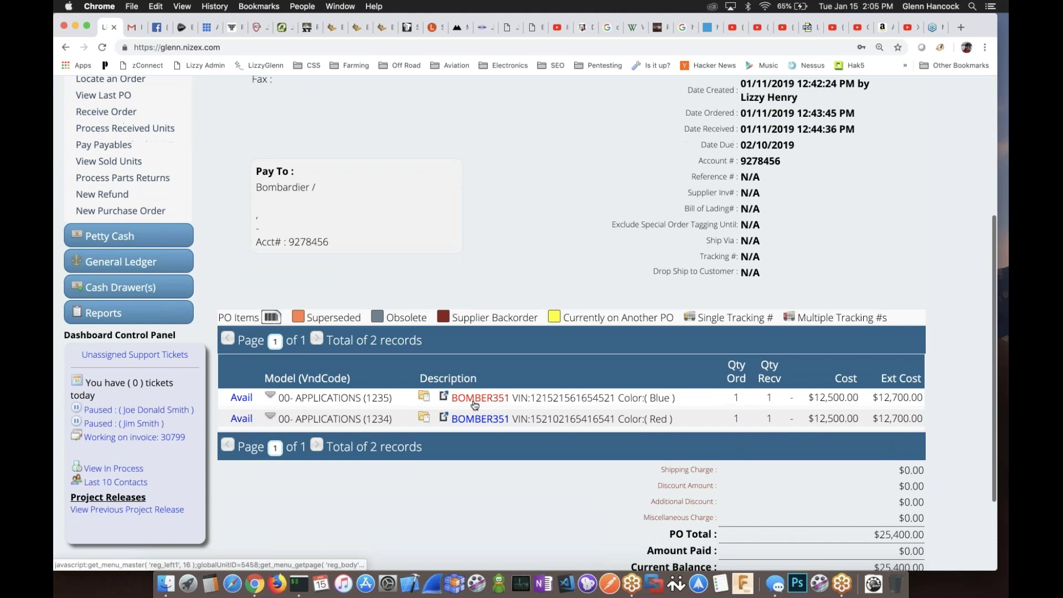
click(449, 396)
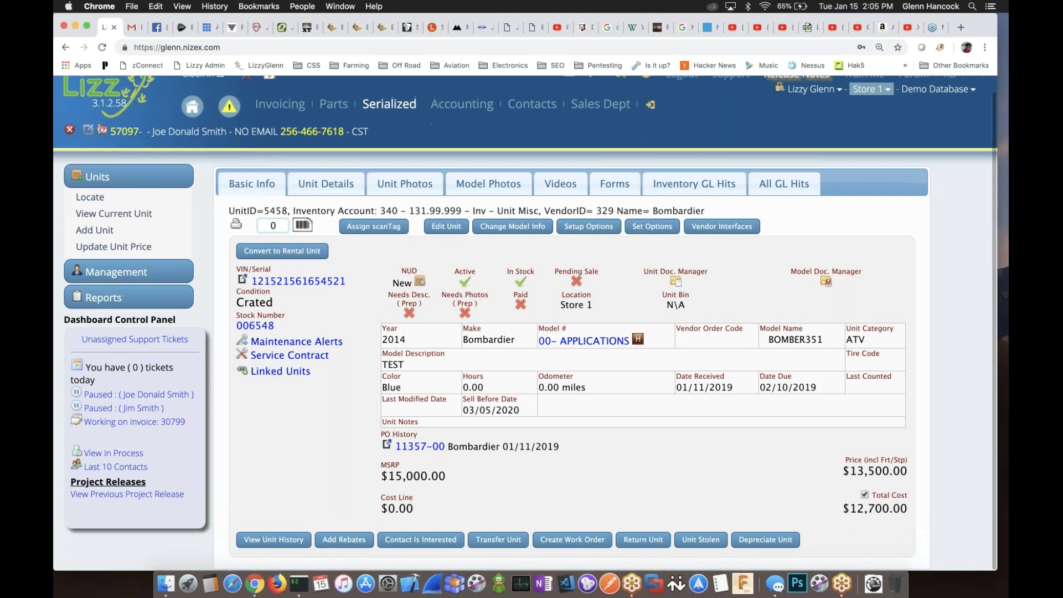
drag(463, 400, 523, 411)
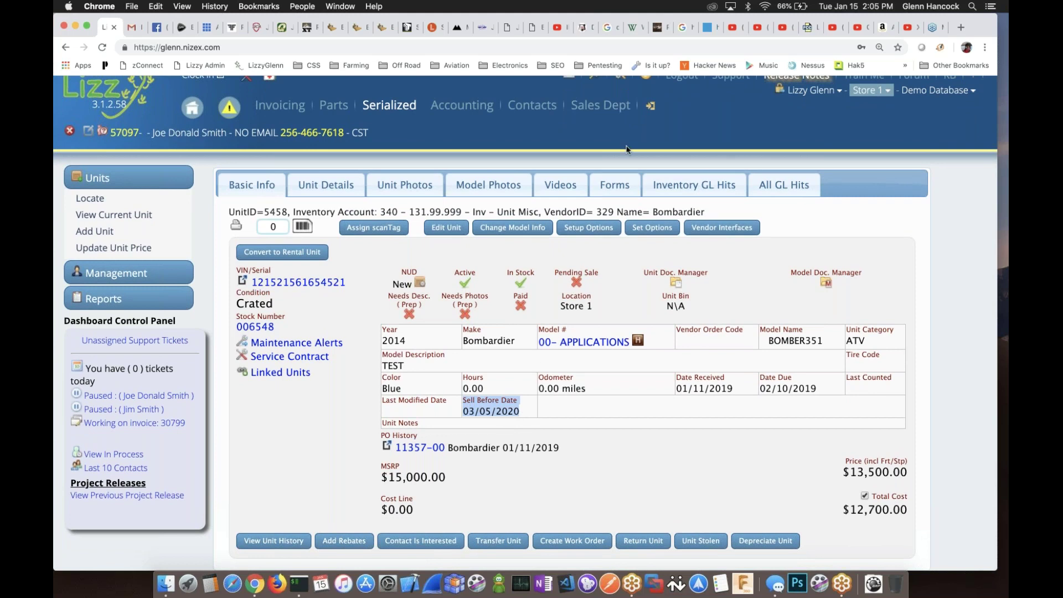
Open the system settings and bring up the accounting defaults, followed by the serialized item defaults.
mouse_move(660, 104)
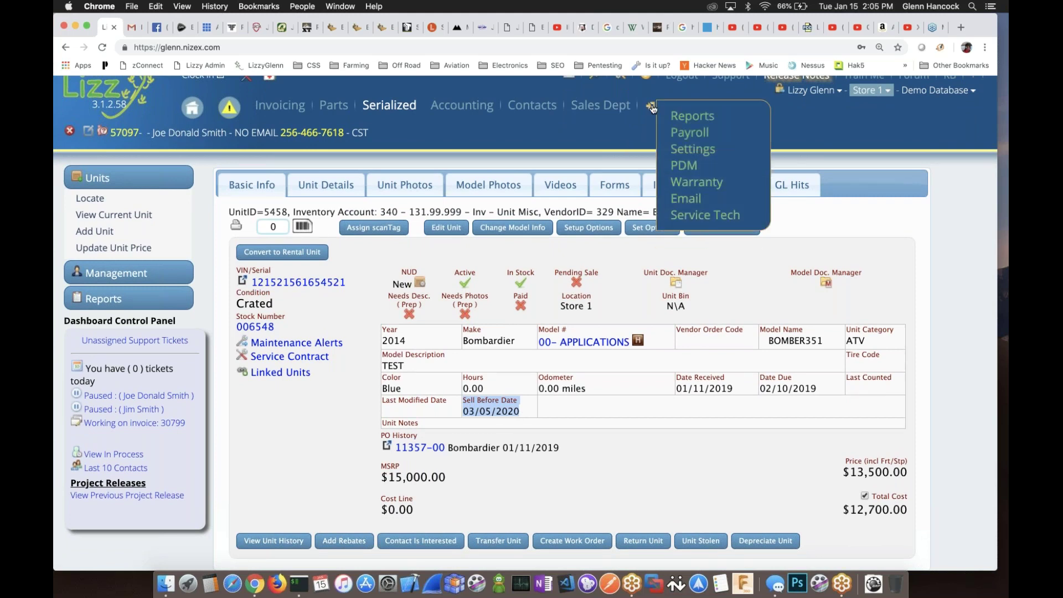
click(688, 150)
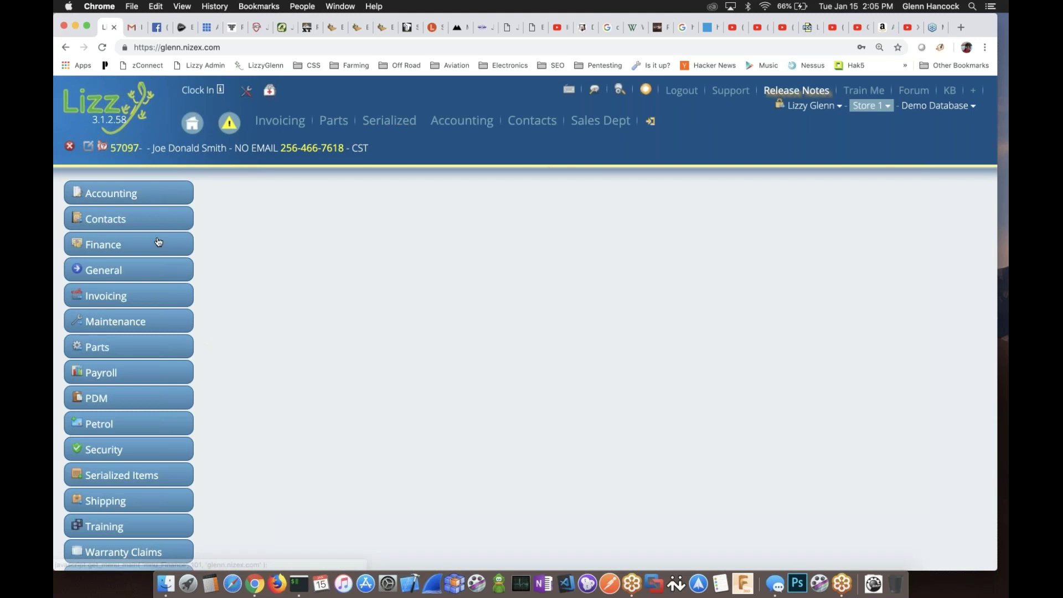
click(127, 191)
click(100, 215)
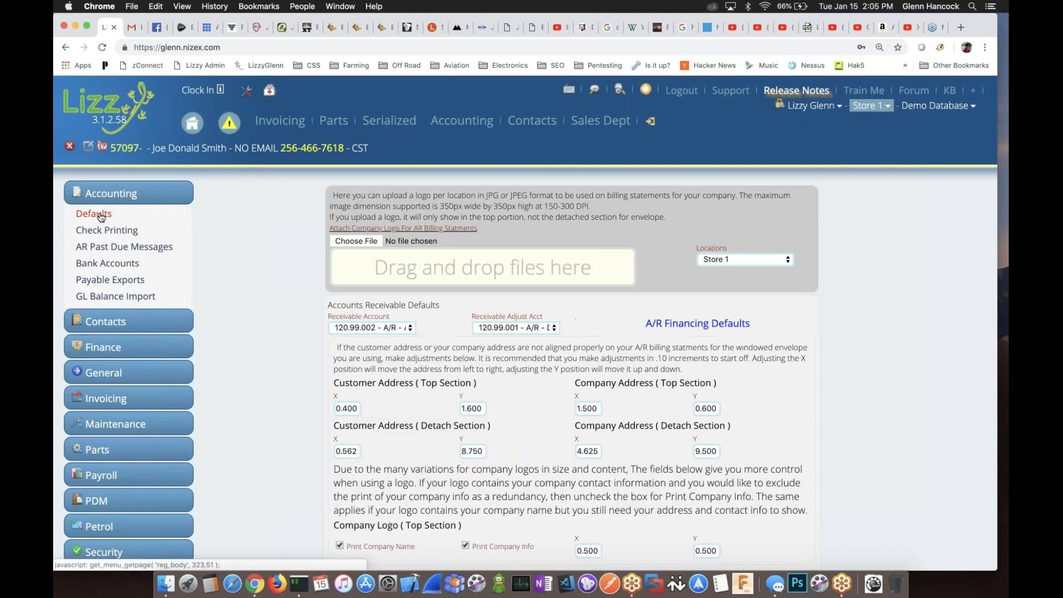
scroll(113, 474, down, 3)
click(113, 474)
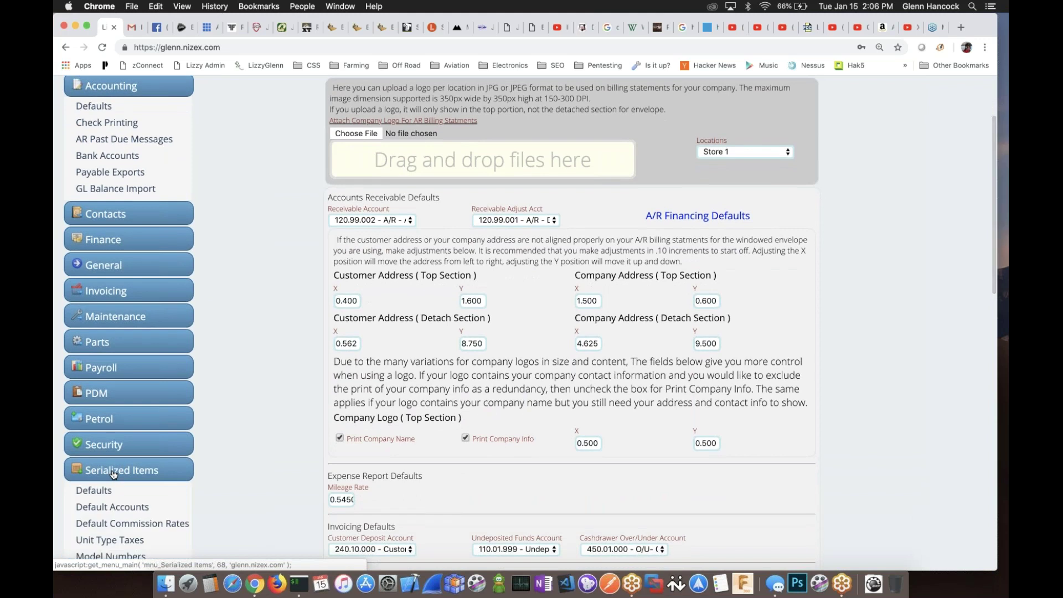
click(105, 491)
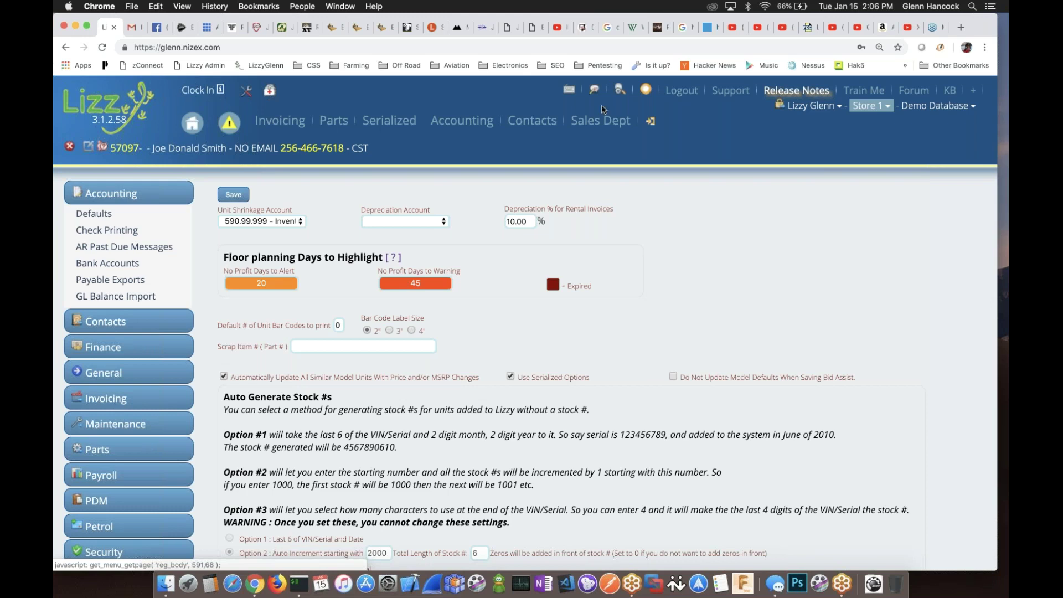
Review the serialized item defaults and enter 60 as the floor planning No Profit Days to Alert.
scroll(264, 394, down, 4)
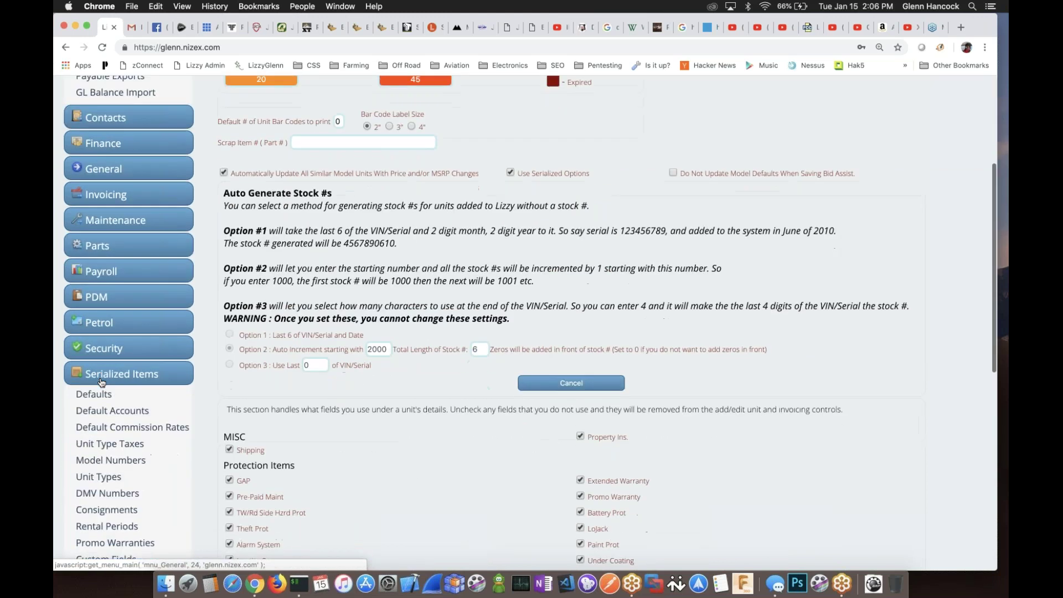
scroll(264, 394, up, 2)
scroll(264, 394, up, 2)
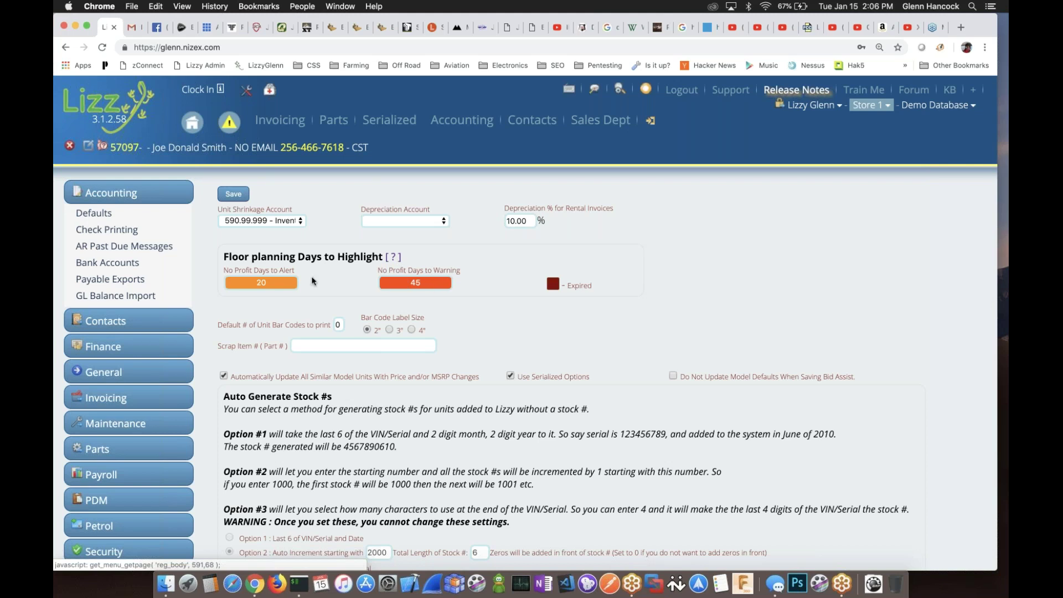
double_click(270, 279)
text(60)
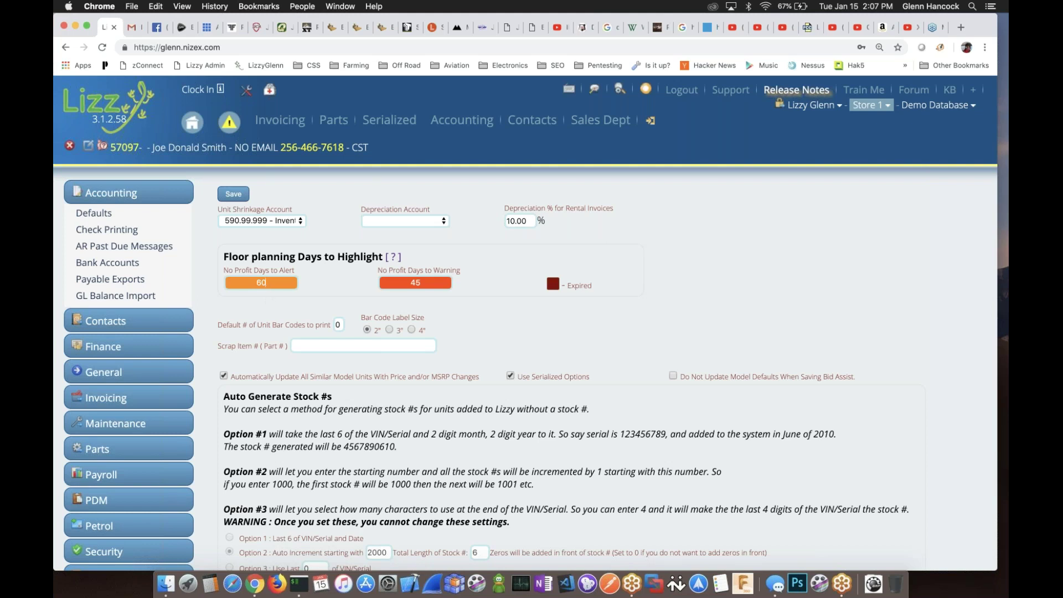
Return to the current serialized unit and review its basic info, including the Sell Before Date.
click(383, 121)
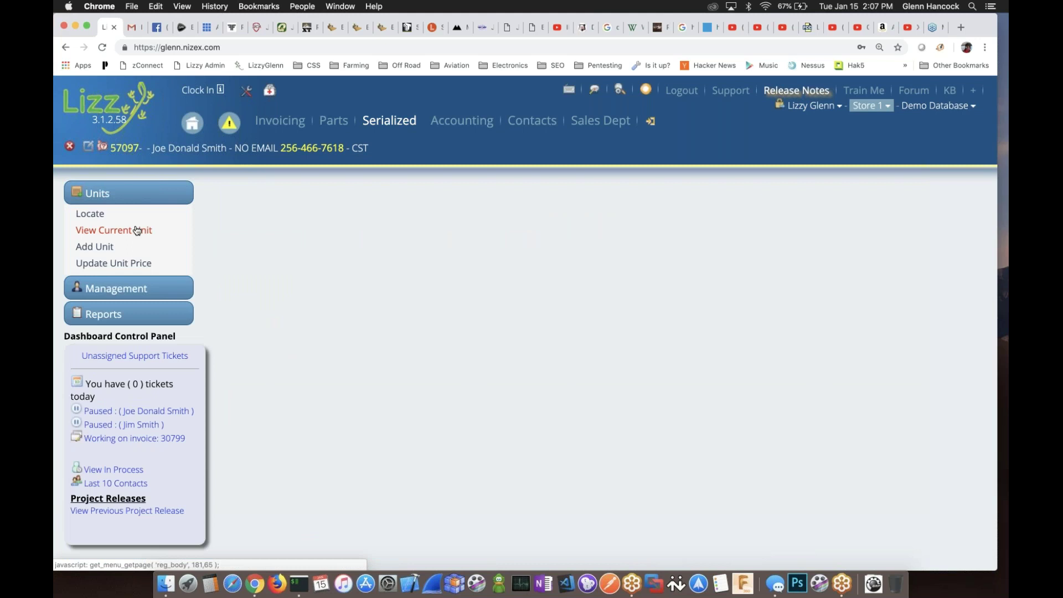
click(139, 230)
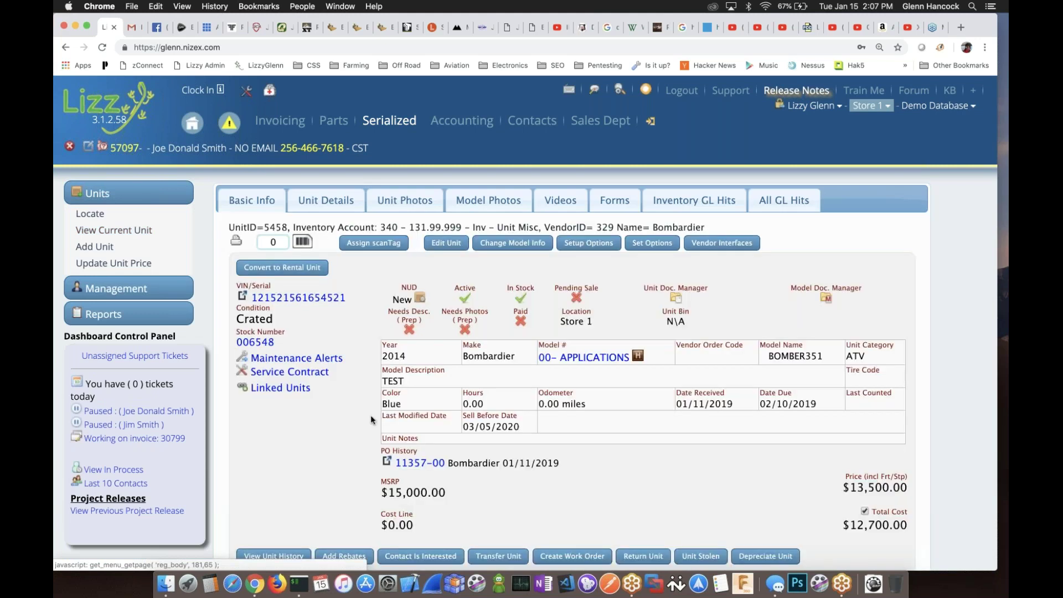
scroll(381, 421, down, 1)
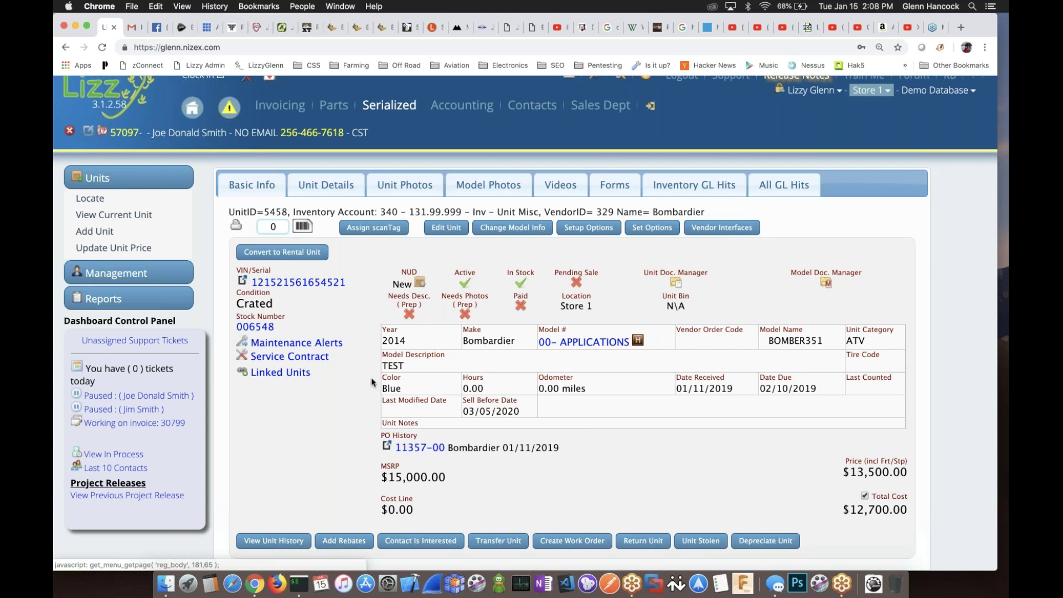
Open the master reports and look through the Serialized Sales and Serialized Units report lists.
click(652, 108)
click(691, 116)
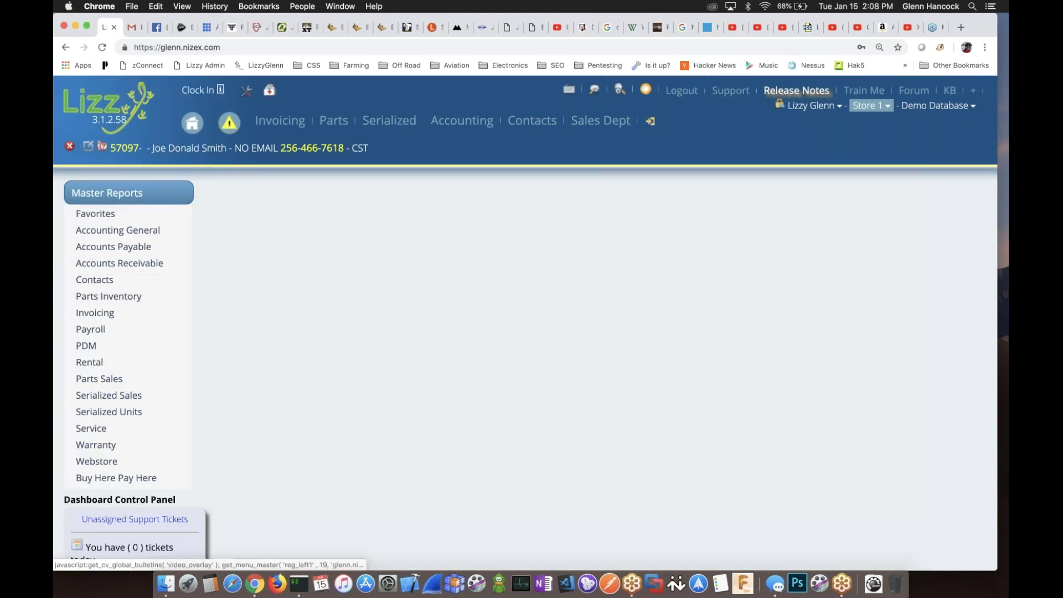
click(110, 396)
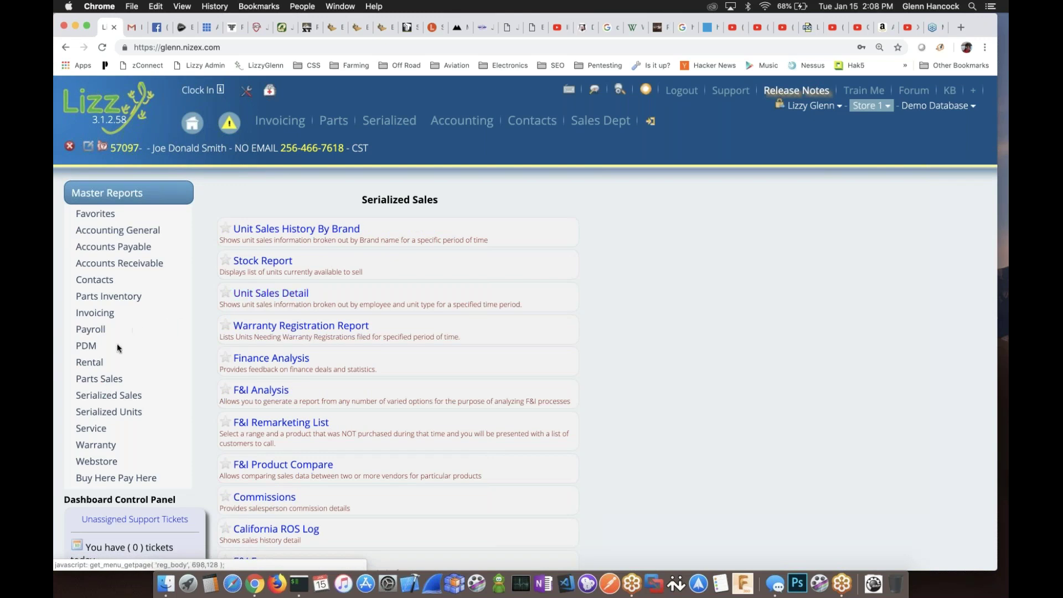
click(95, 412)
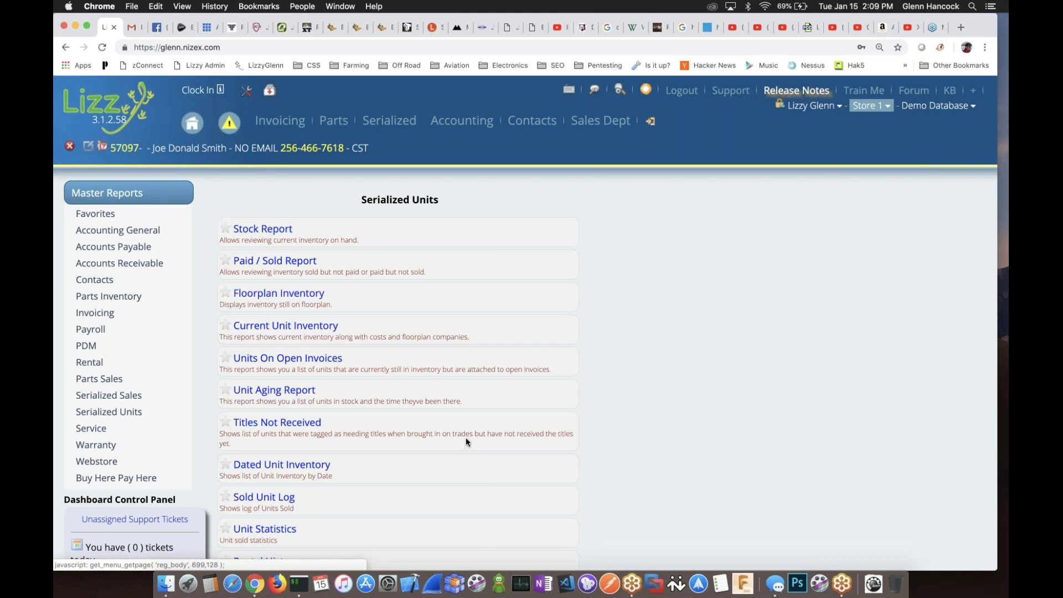
click(841, 588)
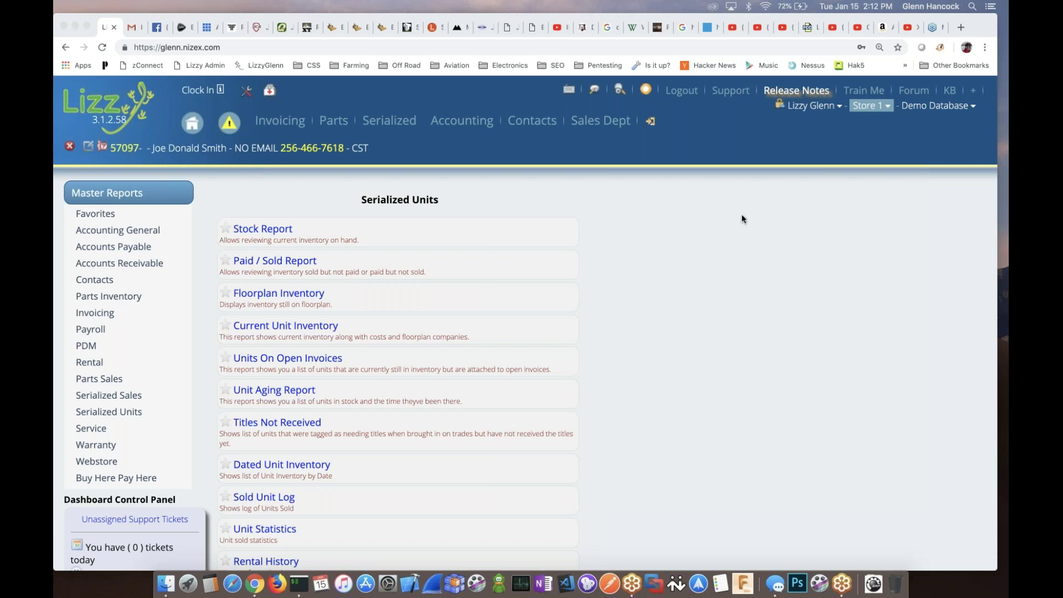
click(707, 204)
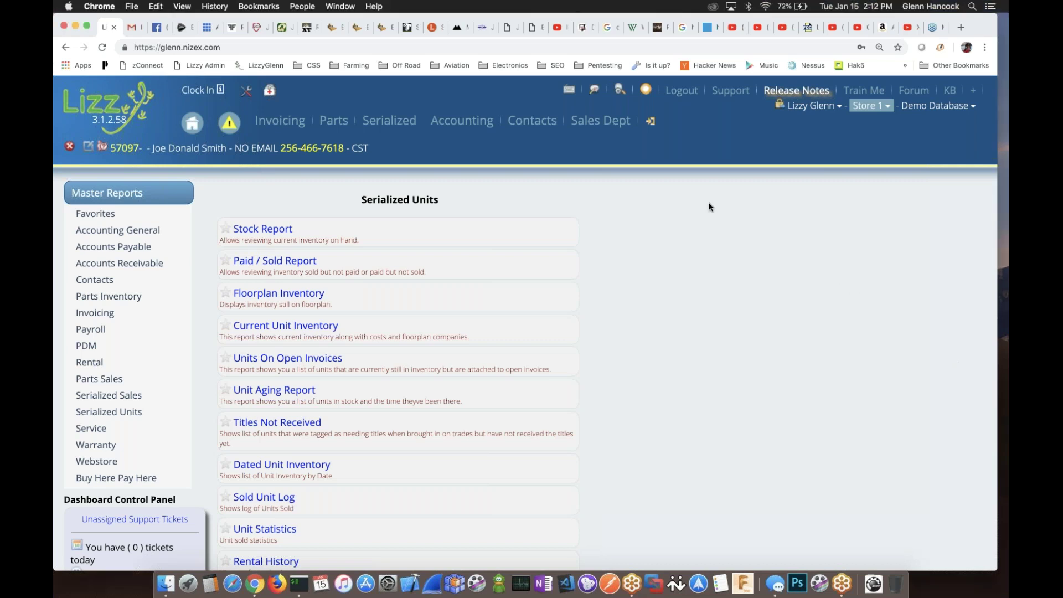
click(381, 125)
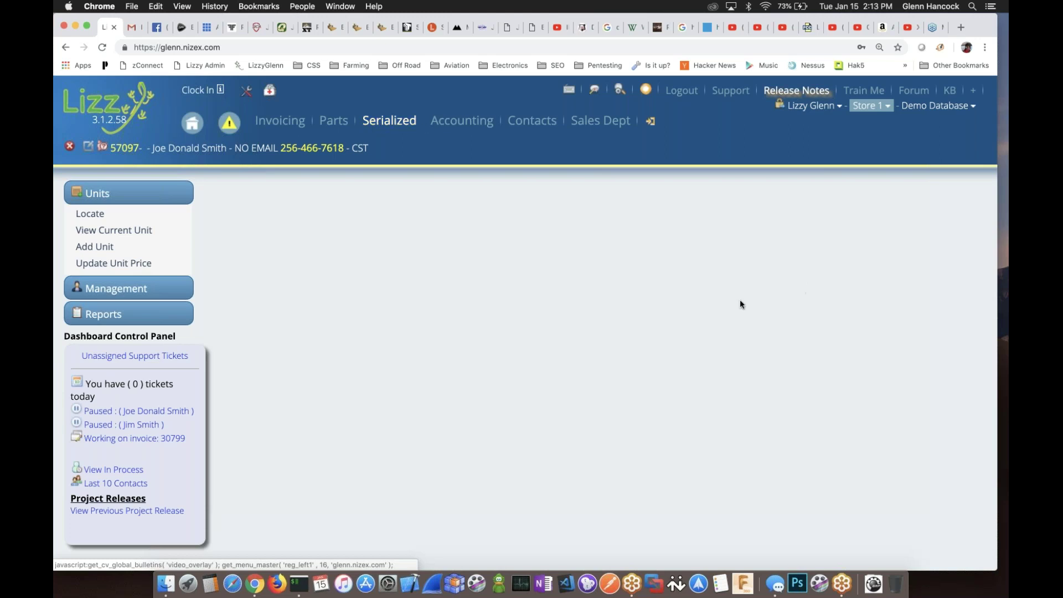
click(901, 313)
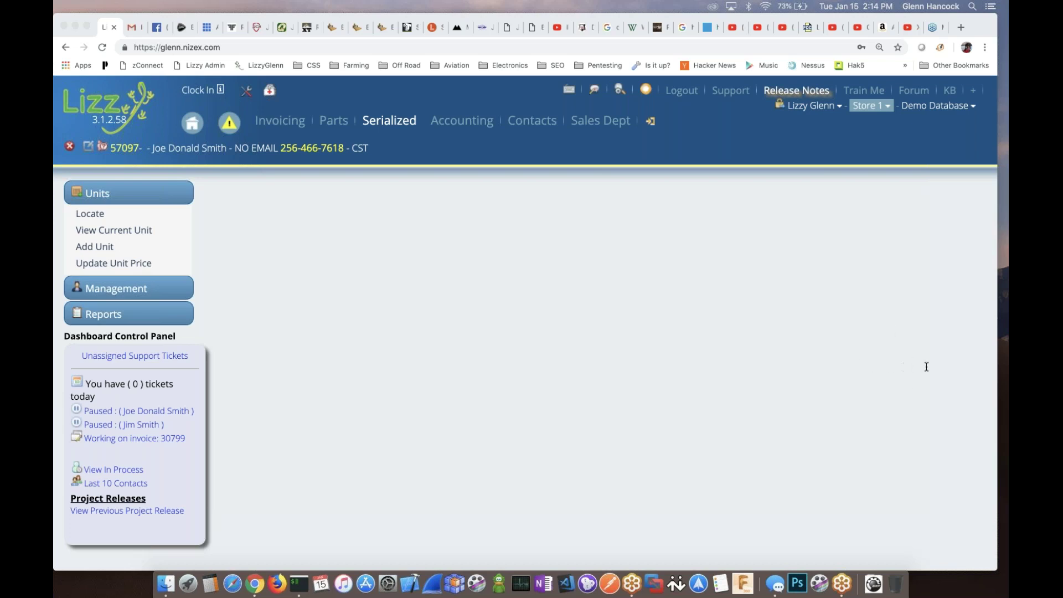
click(622, 294)
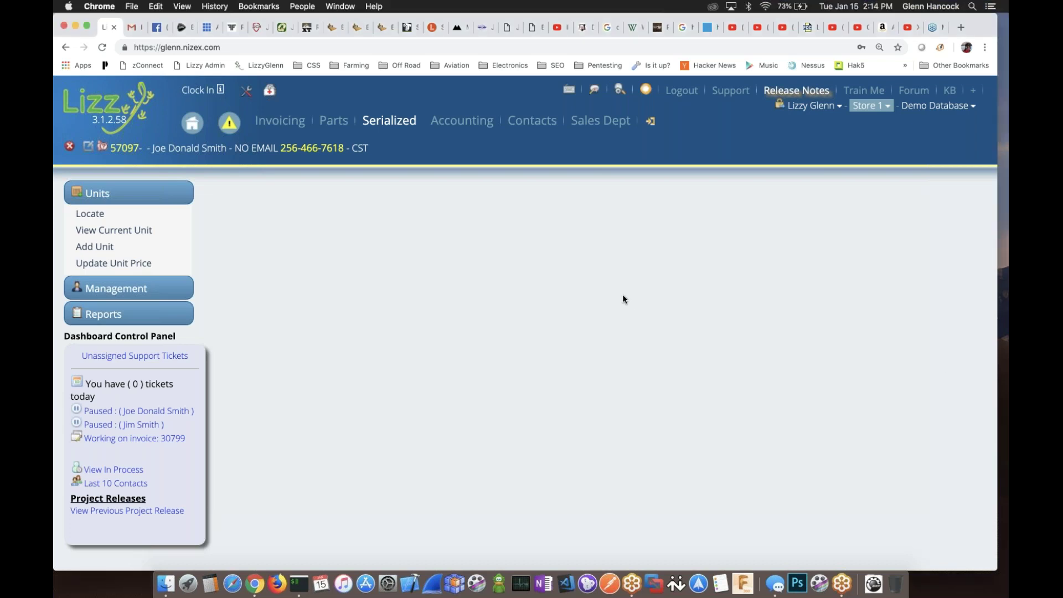
Open the Floorplan Inventory report from the Serialized Units master reports.
click(650, 120)
click(685, 132)
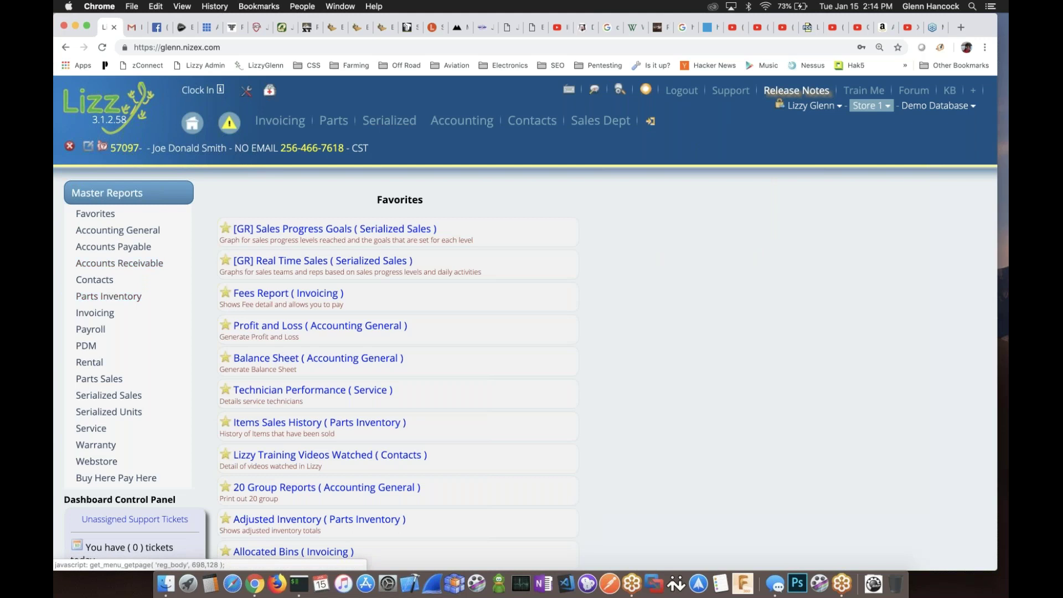
click(91, 411)
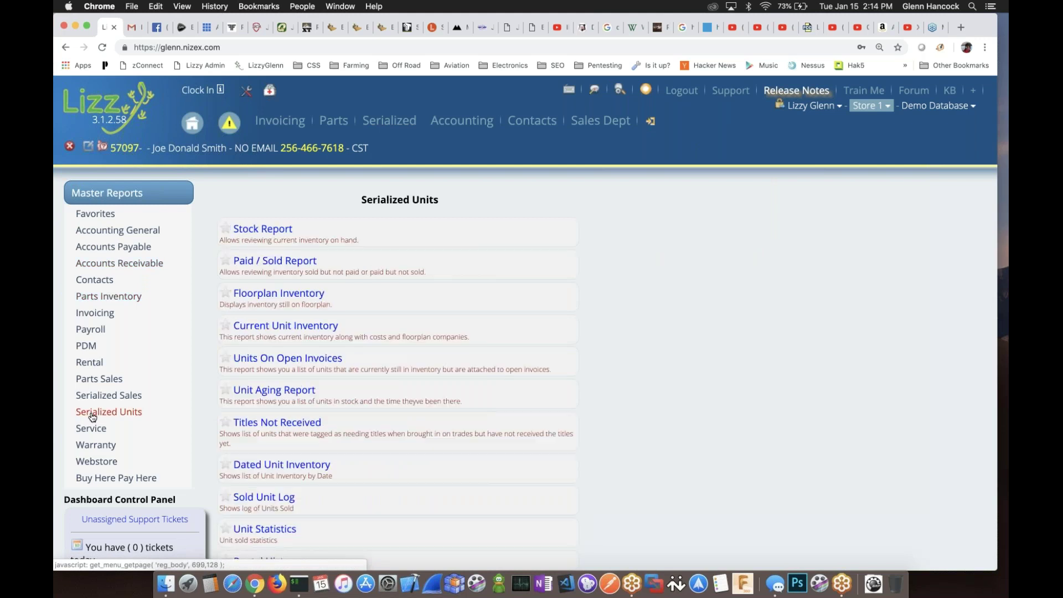
click(274, 295)
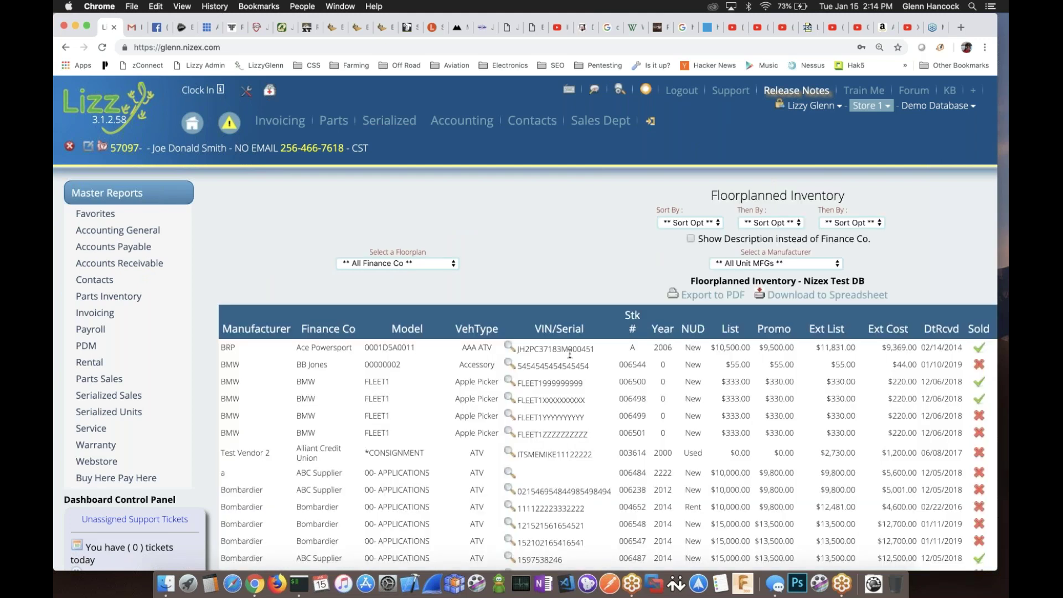
Examine the floorplanned inventory list for highlighted units, comparing their finance companies, received dates, purchase orders and cost columns.
scroll(570, 353, down, 15)
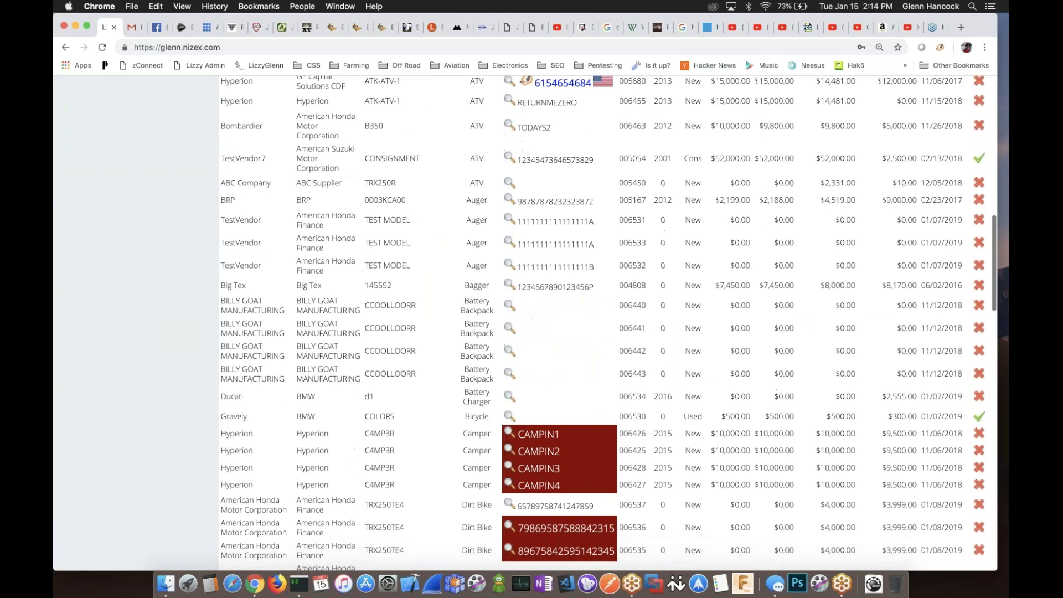
scroll(593, 259, down, 3)
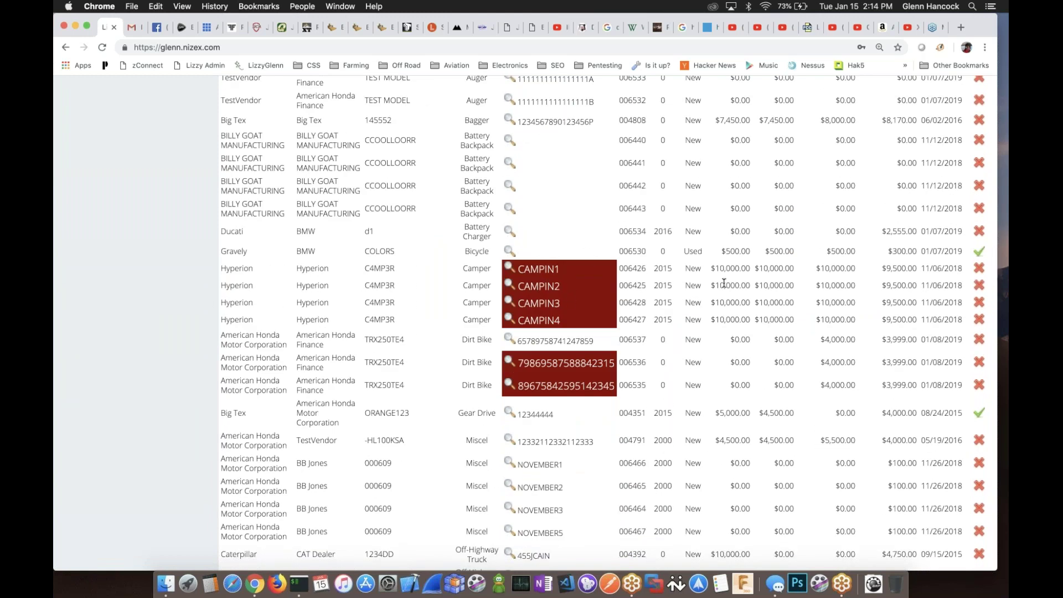
scroll(674, 286, right, 4)
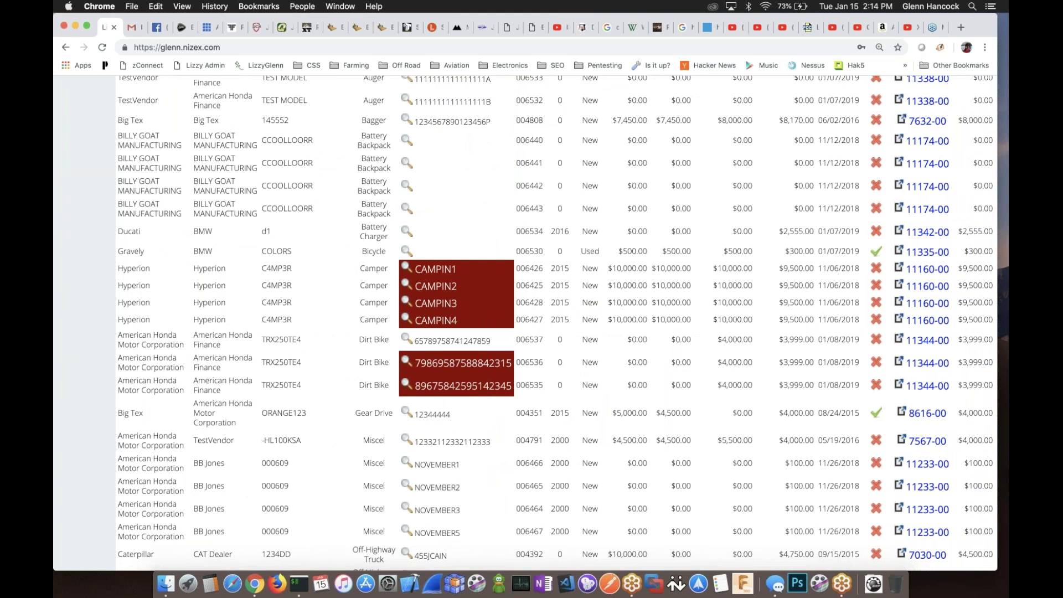
scroll(674, 286, right, 8)
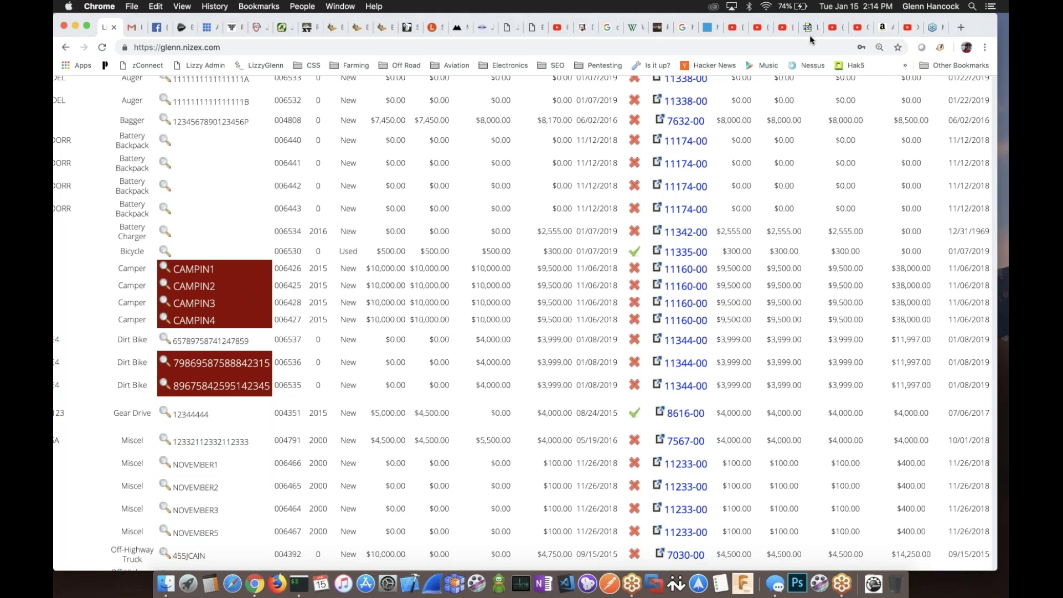
scroll(772, 343, left, 5)
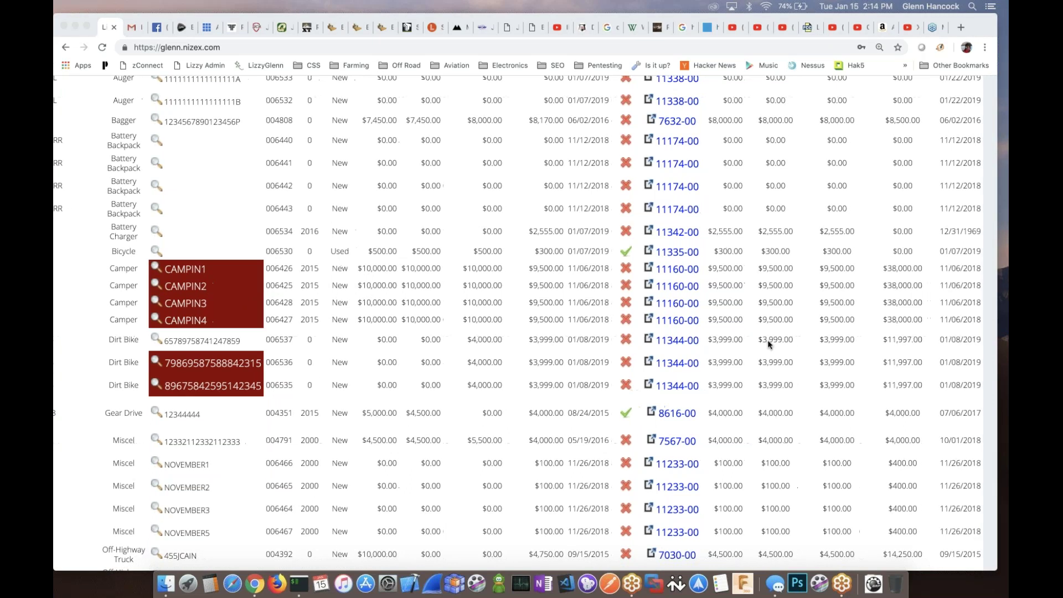
scroll(768, 344, left, 3)
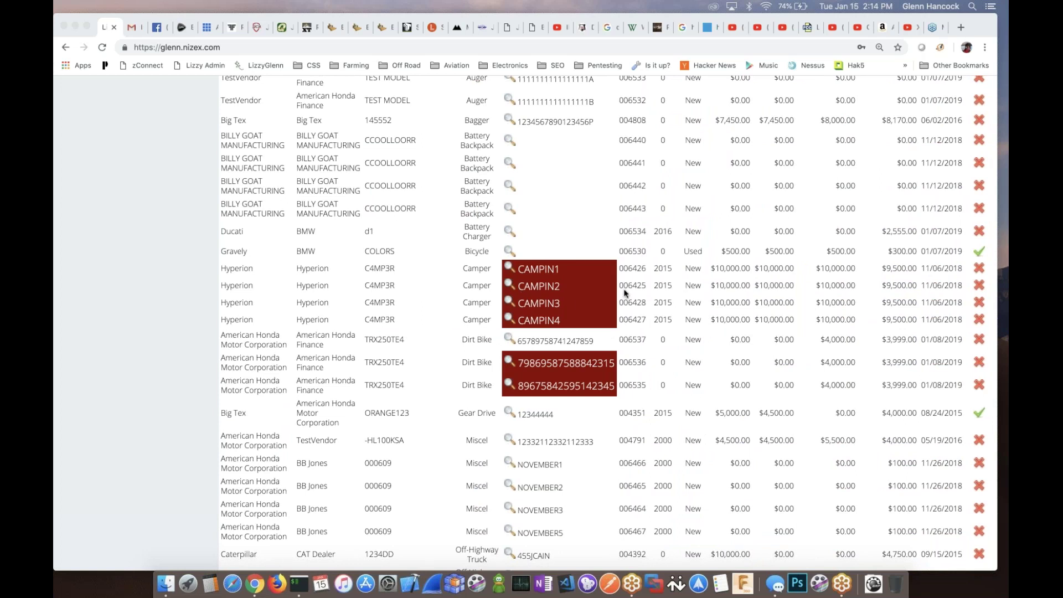
scroll(601, 301, right, 3)
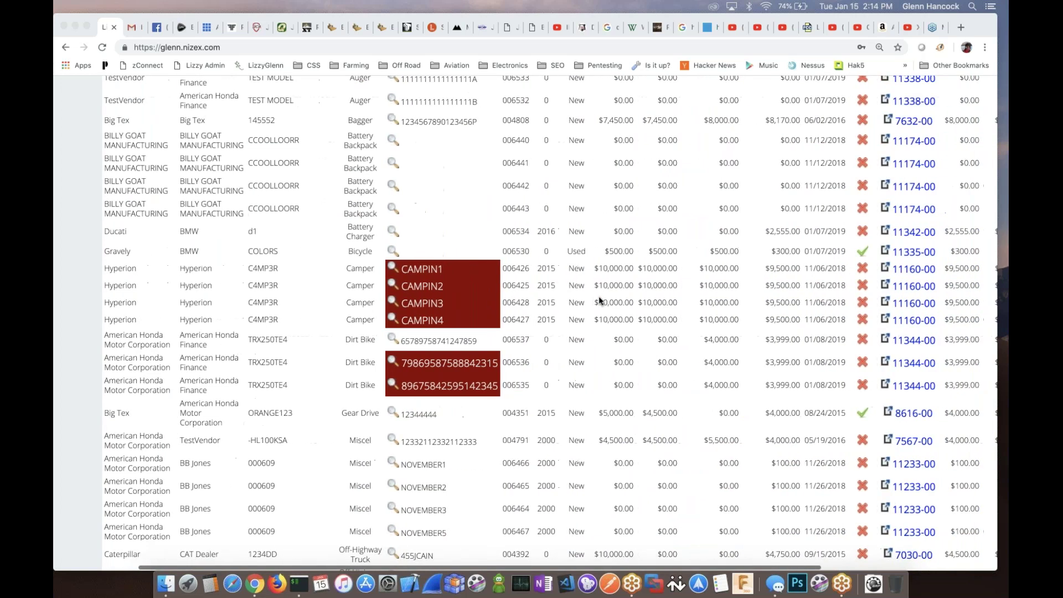
scroll(599, 301, right, 3)
scroll(599, 300, right, 3)
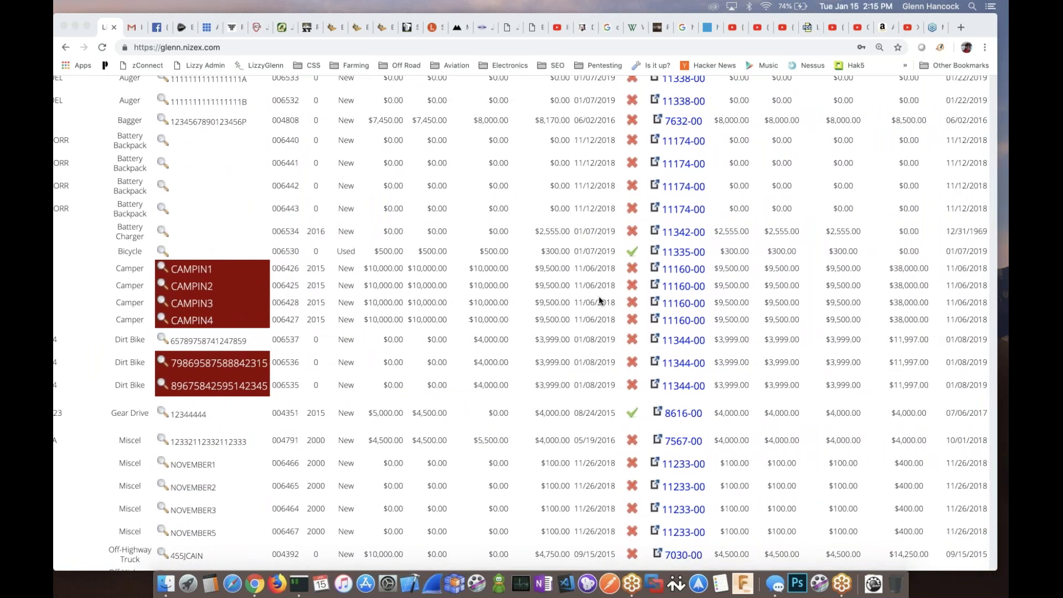
scroll(599, 295, left, 8)
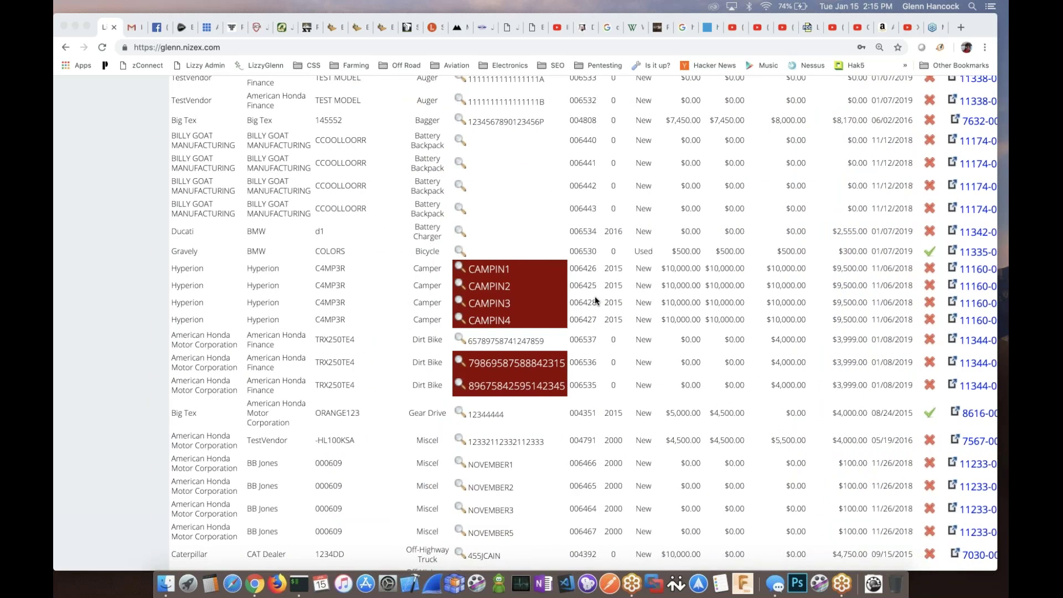
Examine the Floorplanned Inventory list's highlighted units across the cost, received date, purchase order, balance and due date columns.
scroll(588, 302, left, 1)
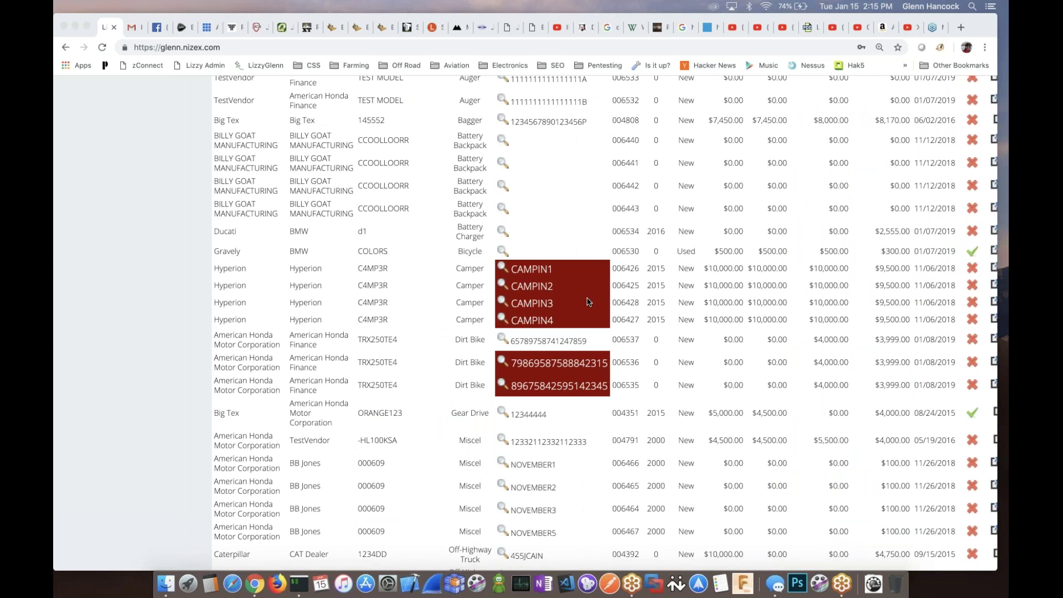
scroll(588, 301, right, 1)
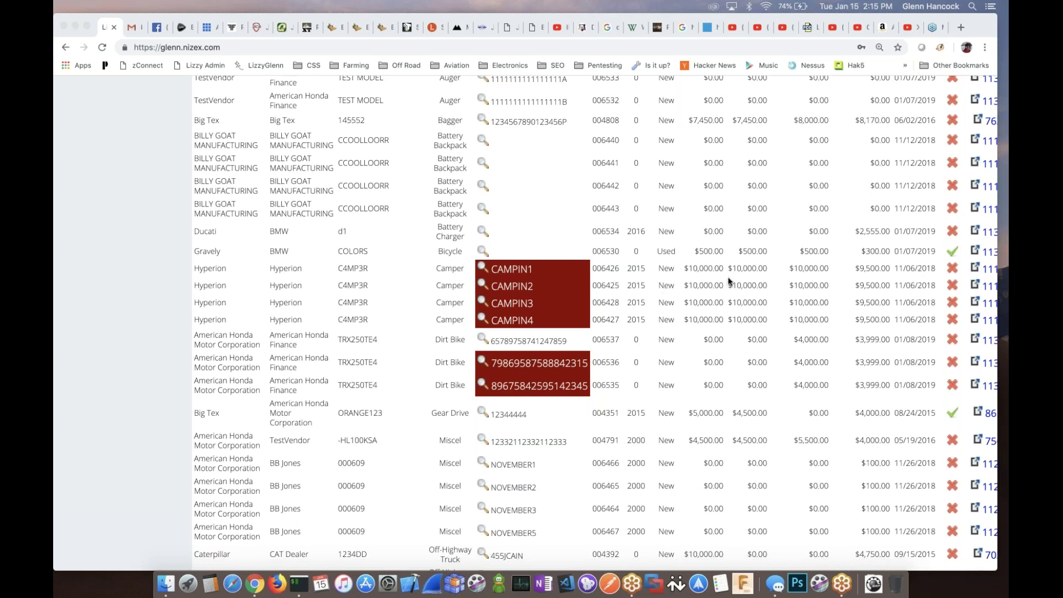
scroll(730, 282, right, 3)
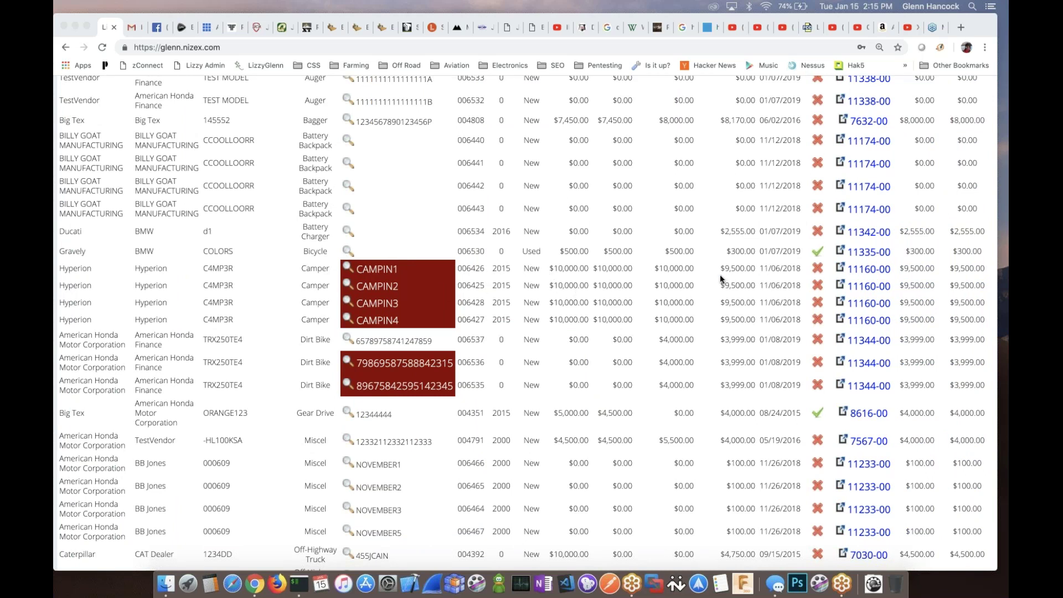
scroll(666, 281, right, 2)
scroll(666, 281, up, 15)
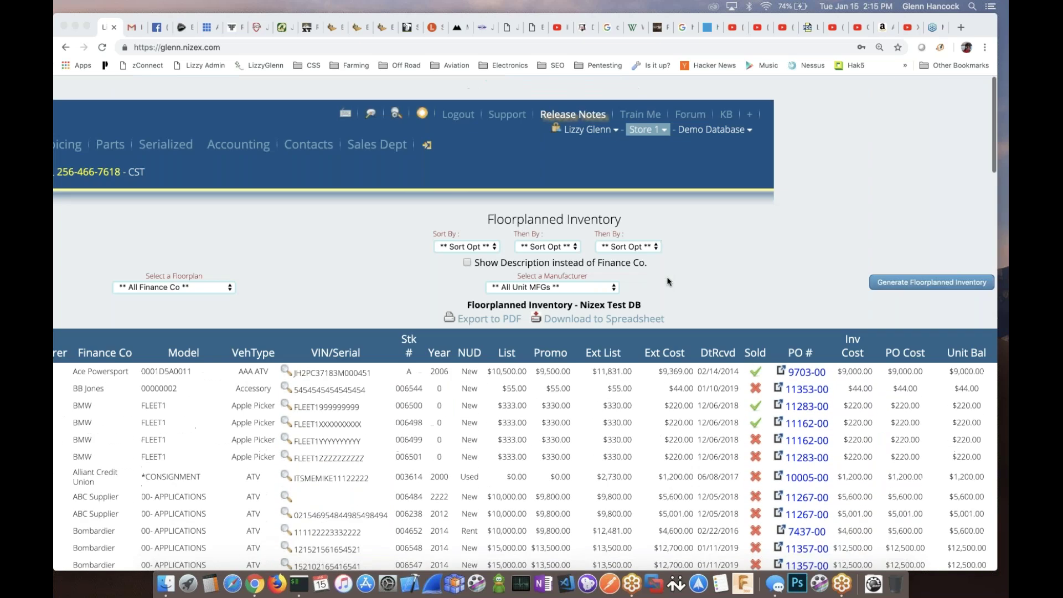
scroll(666, 281, down, 1)
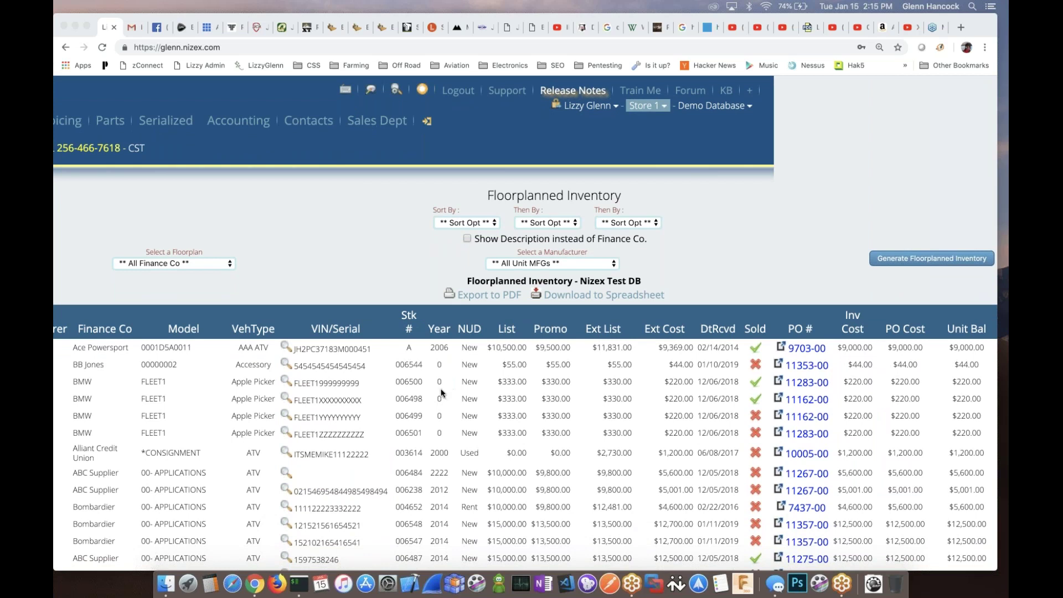
scroll(440, 391, right, 4)
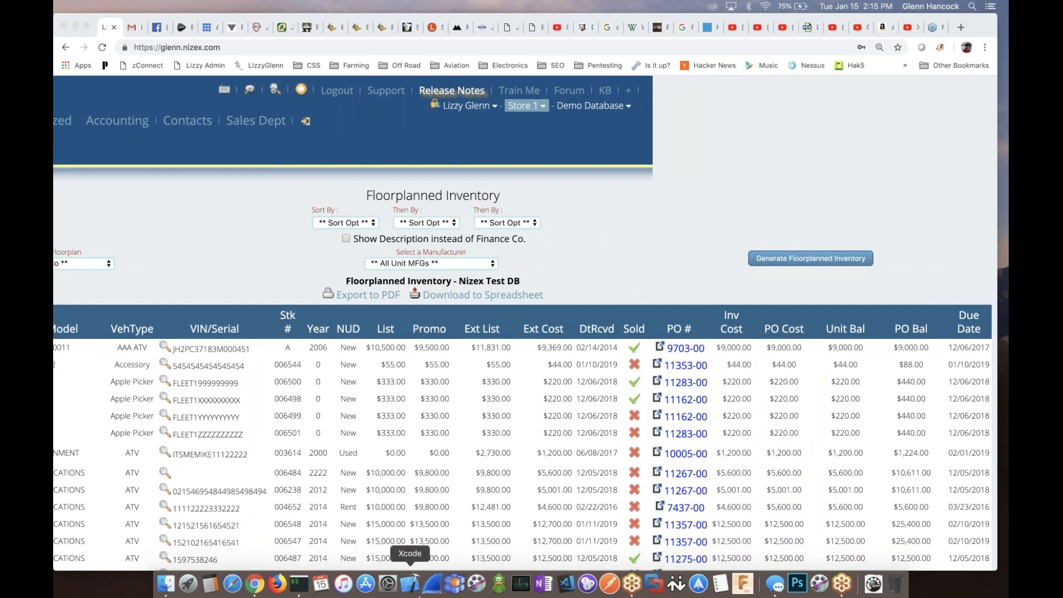
scroll(482, 470, down, 6)
scroll(483, 469, down, 8)
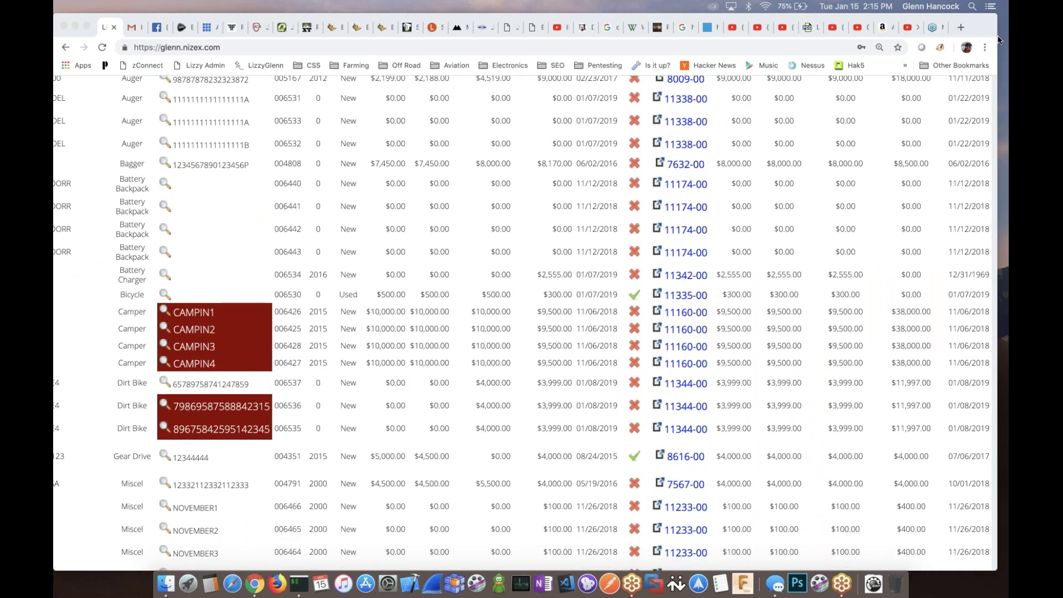
Set the Floorplanned Inventory report's primary sort option to Date Rec'd.
click(248, 309)
scroll(407, 272, up, 20)
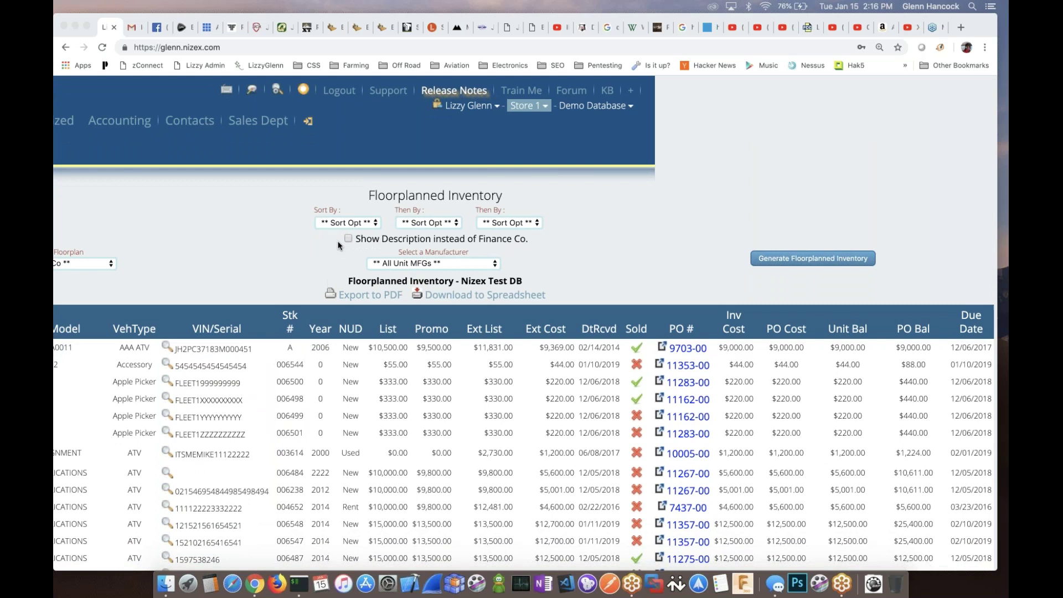
click(357, 224)
click(357, 224)
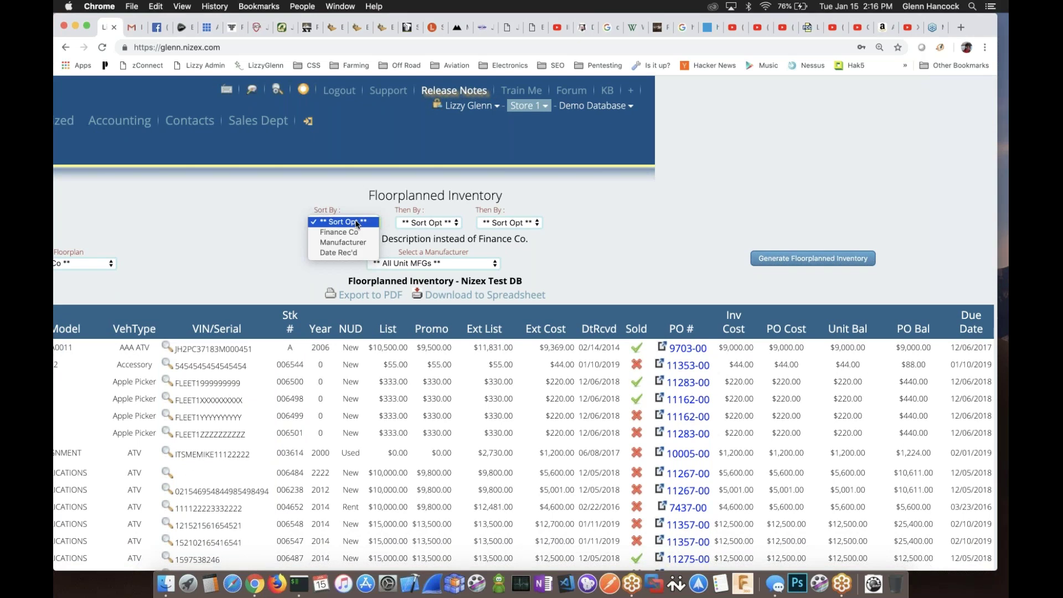
click(344, 254)
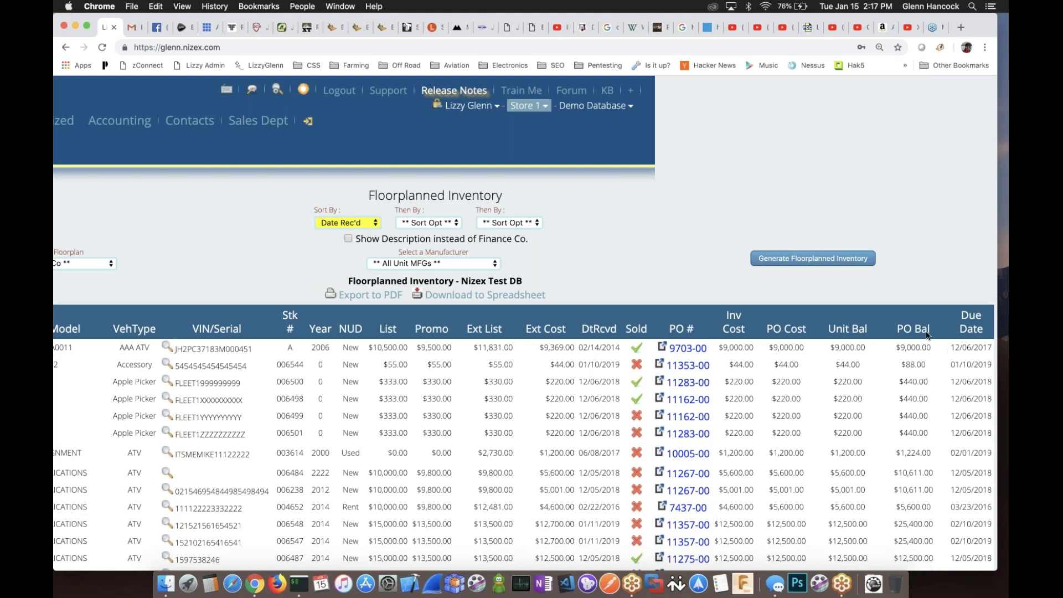
key(super+Tab)
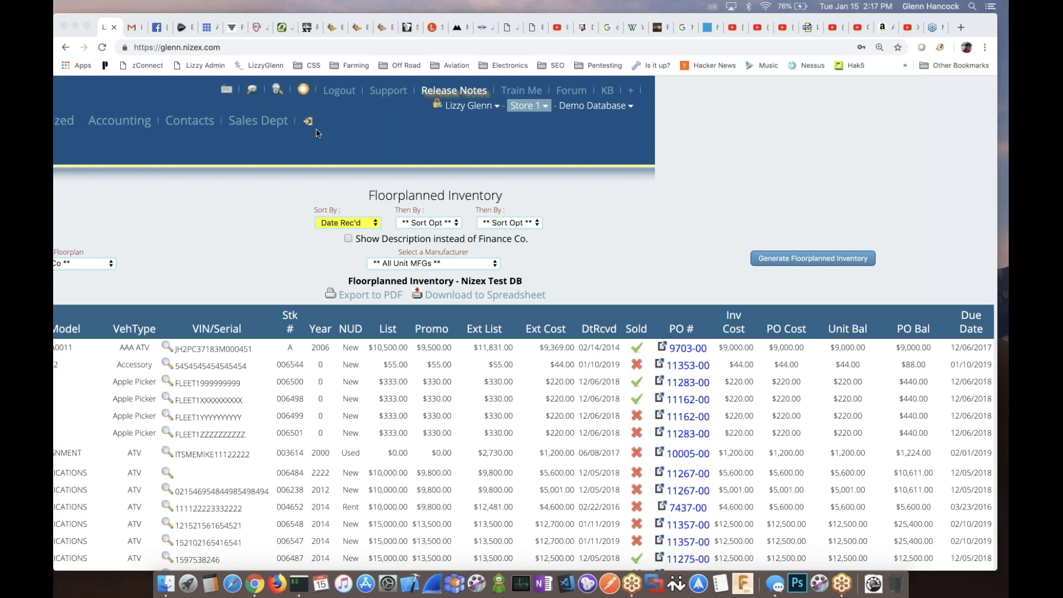
Open the Finance Analysis report from the Serialized Sales master reports.
scroll(309, 130, left, 2)
scroll(310, 129, left, 5)
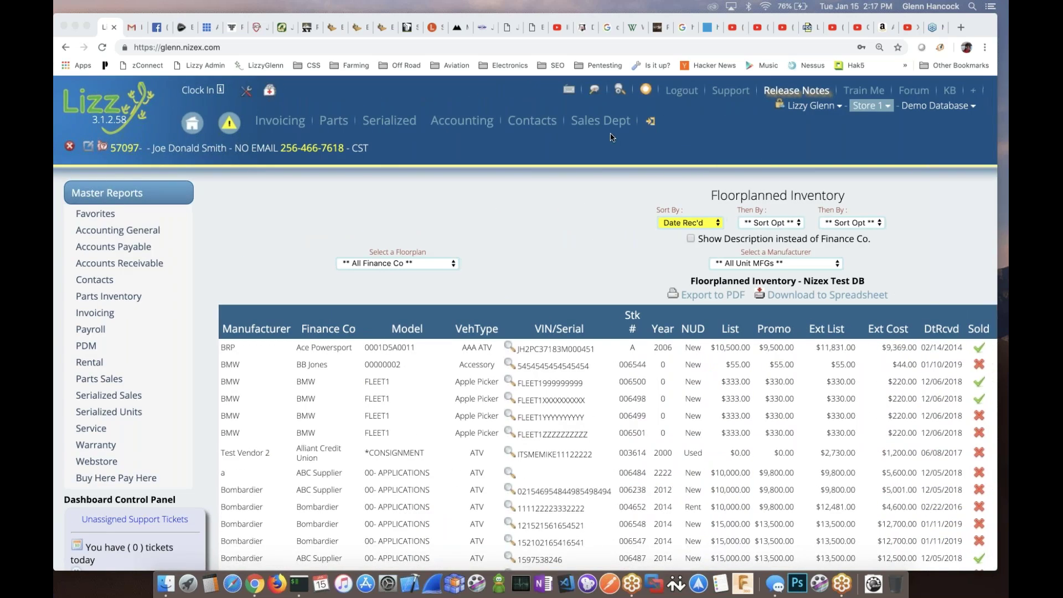
click(97, 395)
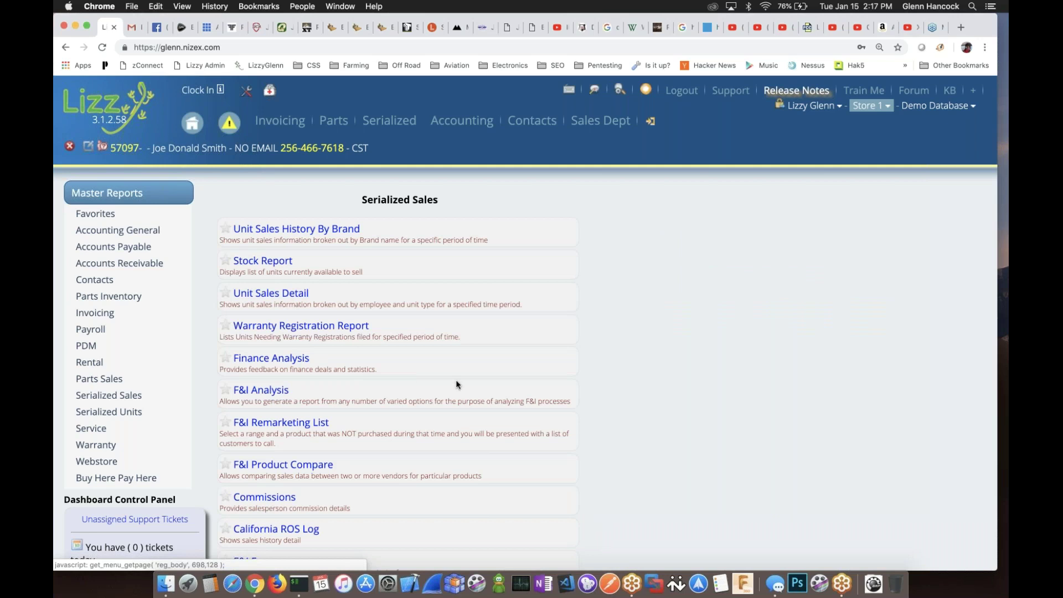
scroll(516, 345, down, 3)
scroll(515, 346, down, 4)
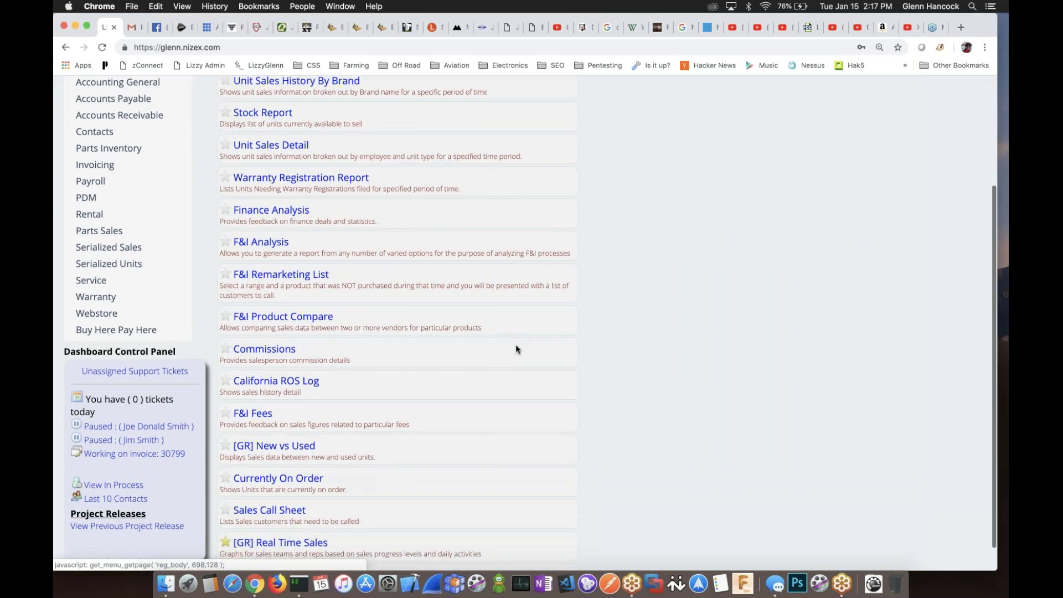
scroll(516, 349, up, 6)
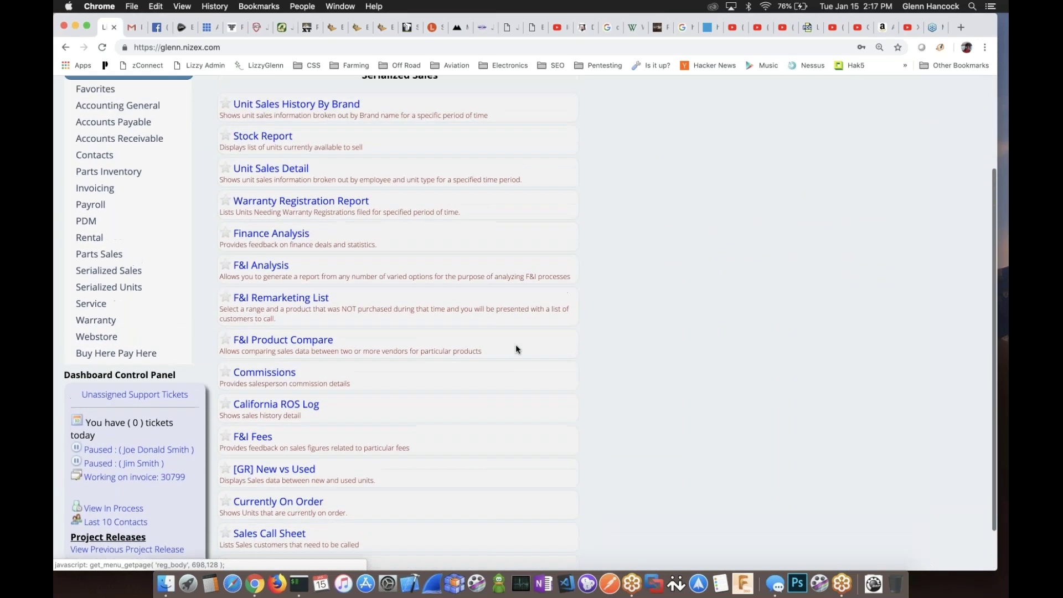
click(293, 324)
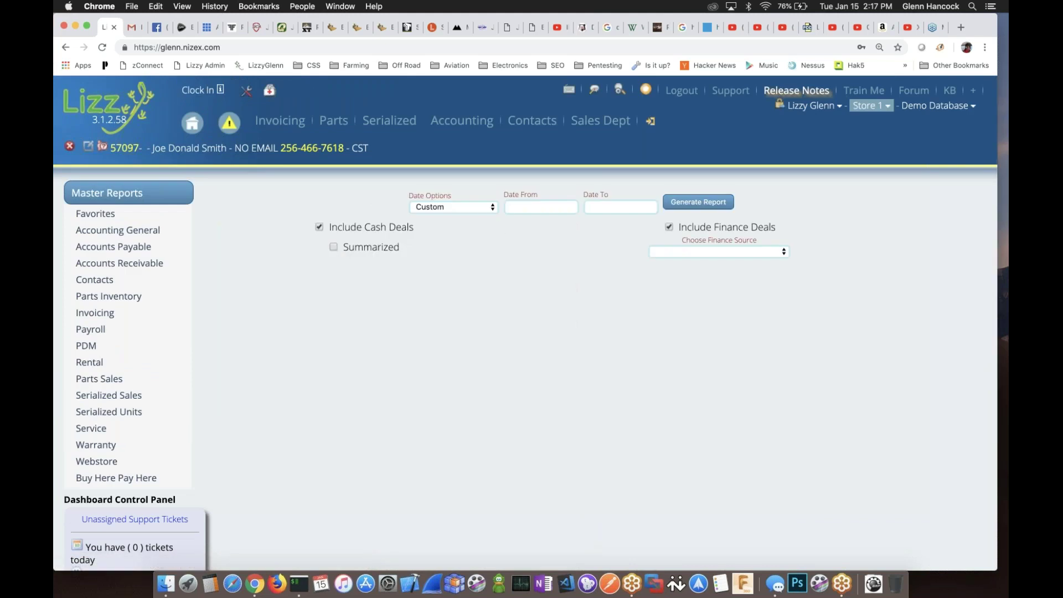
Generate the Finance Analysis report for This Year, including both cash and finance deals.
click(450, 206)
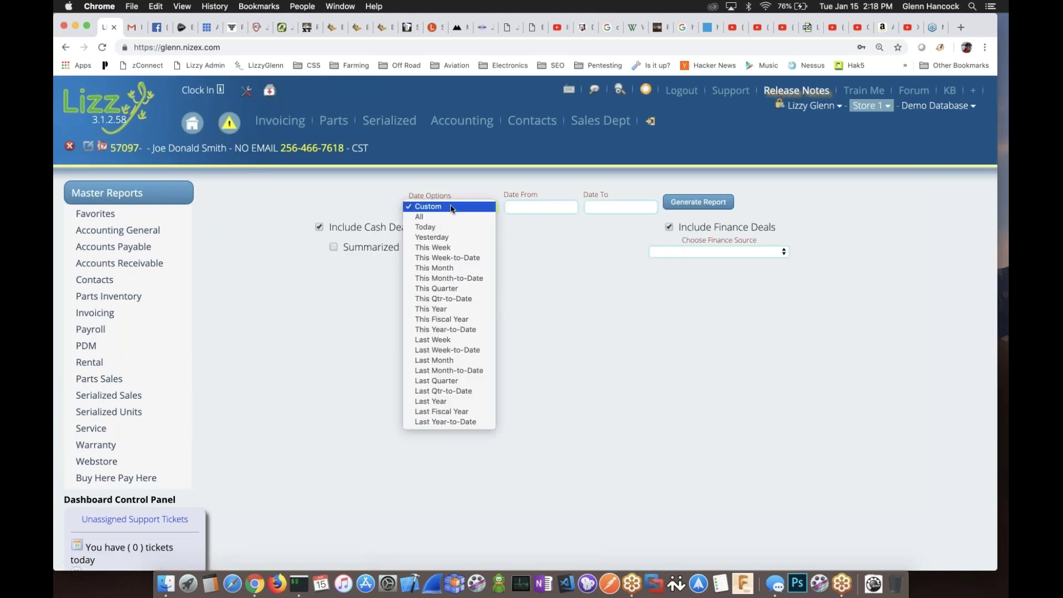
click(447, 309)
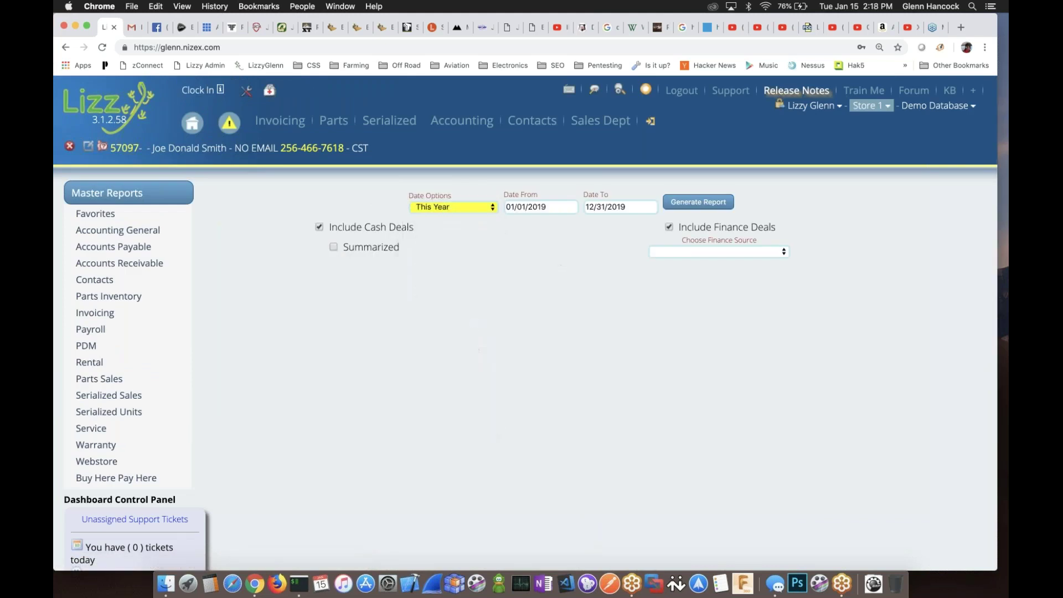
click(704, 202)
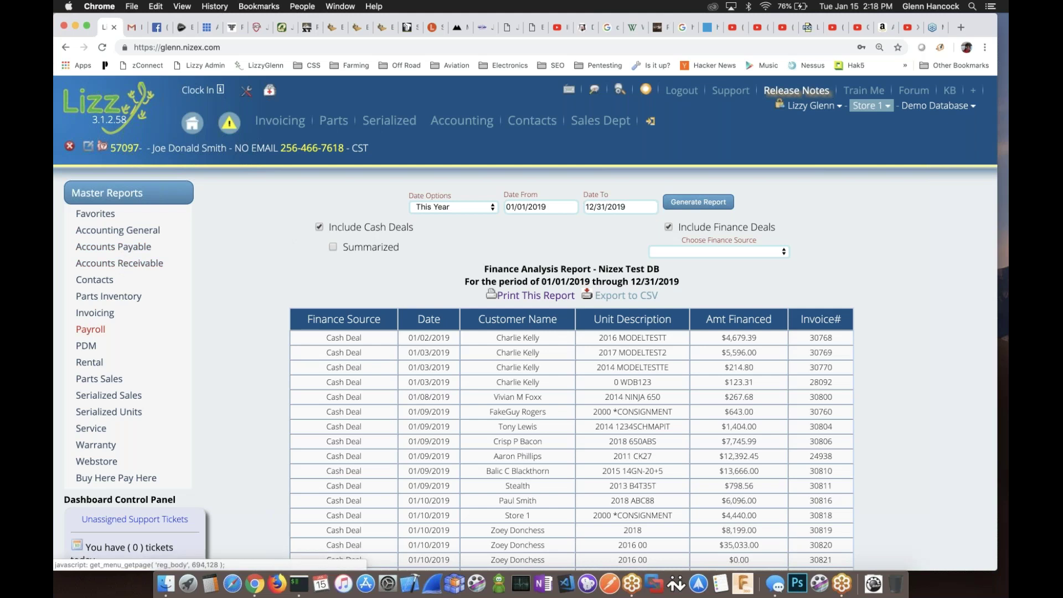
Look through the Serialized Units and Serialized Sales report lists for another sales report.
click(104, 412)
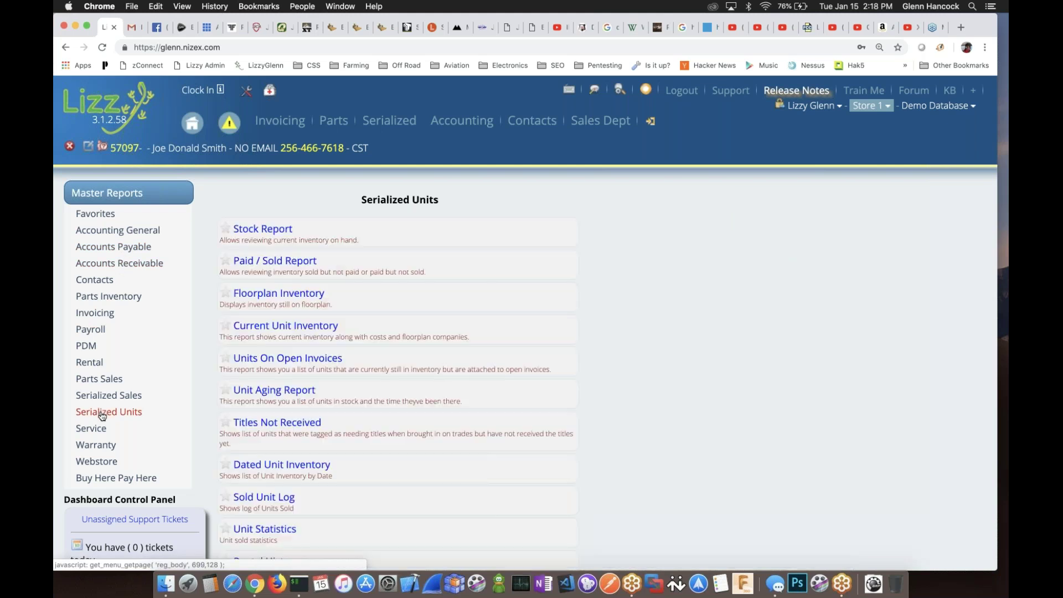
click(107, 394)
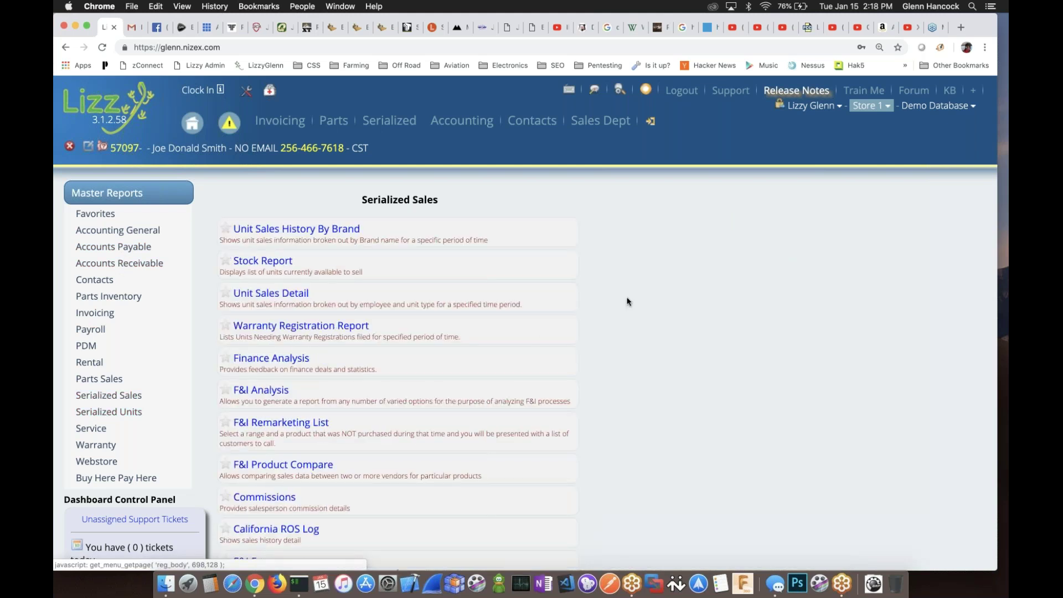
scroll(707, 296, down, 3)
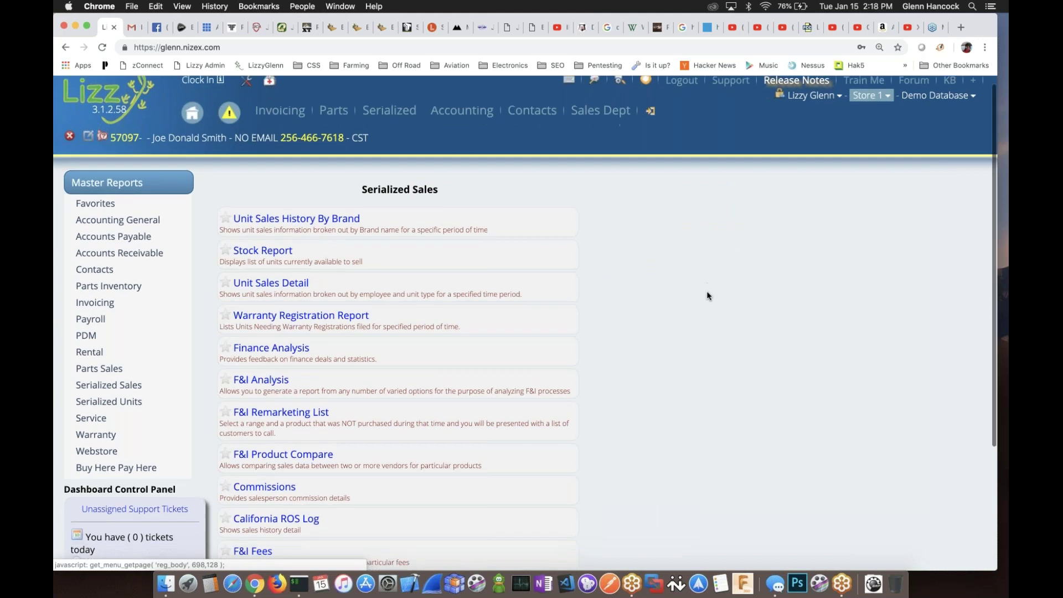
scroll(707, 296, down, 2)
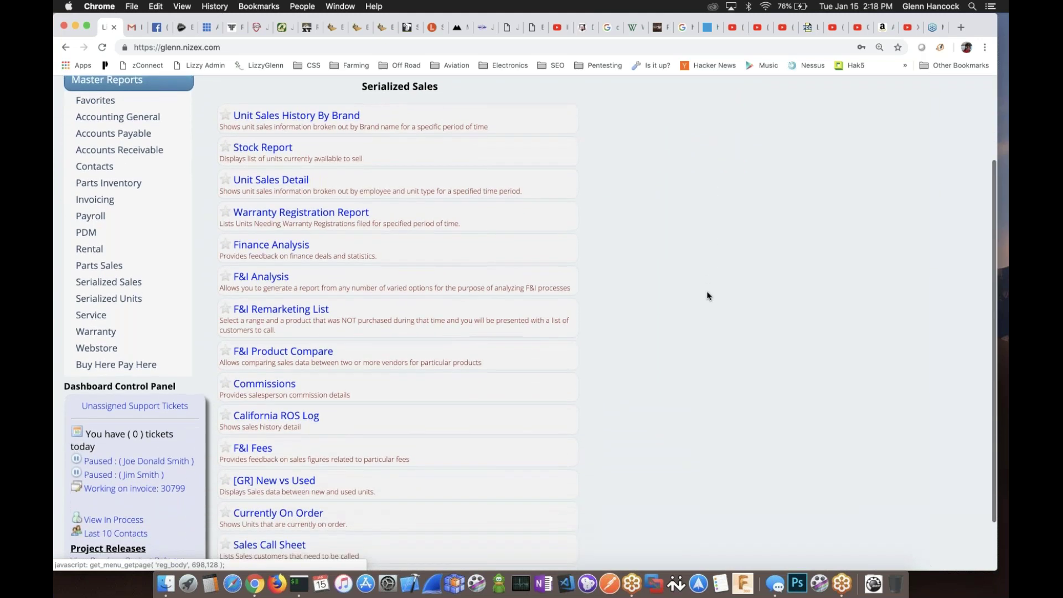
scroll(706, 295, down, 2)
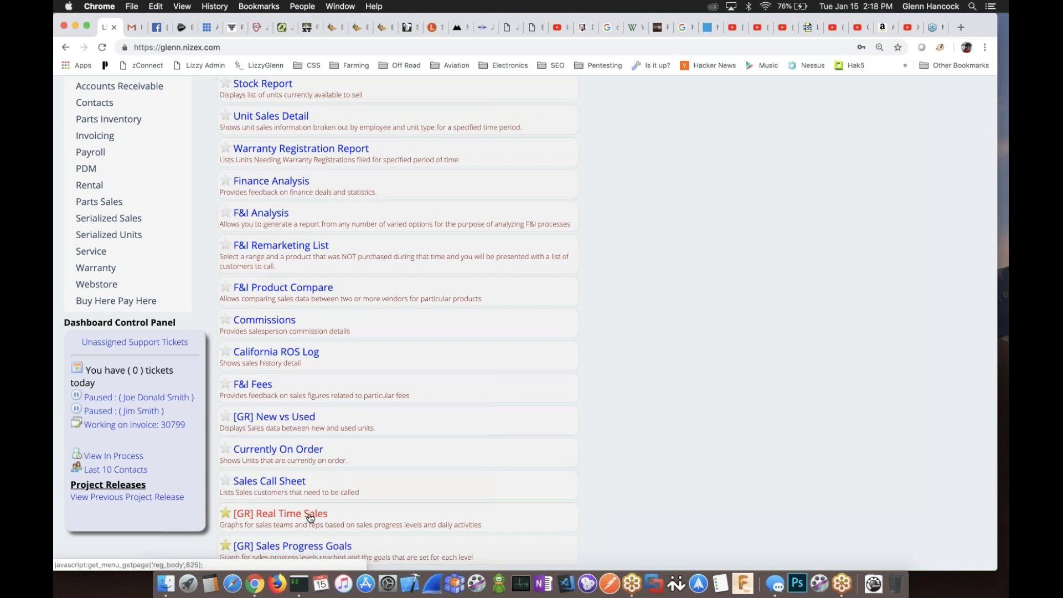
scroll(483, 477, up, 4)
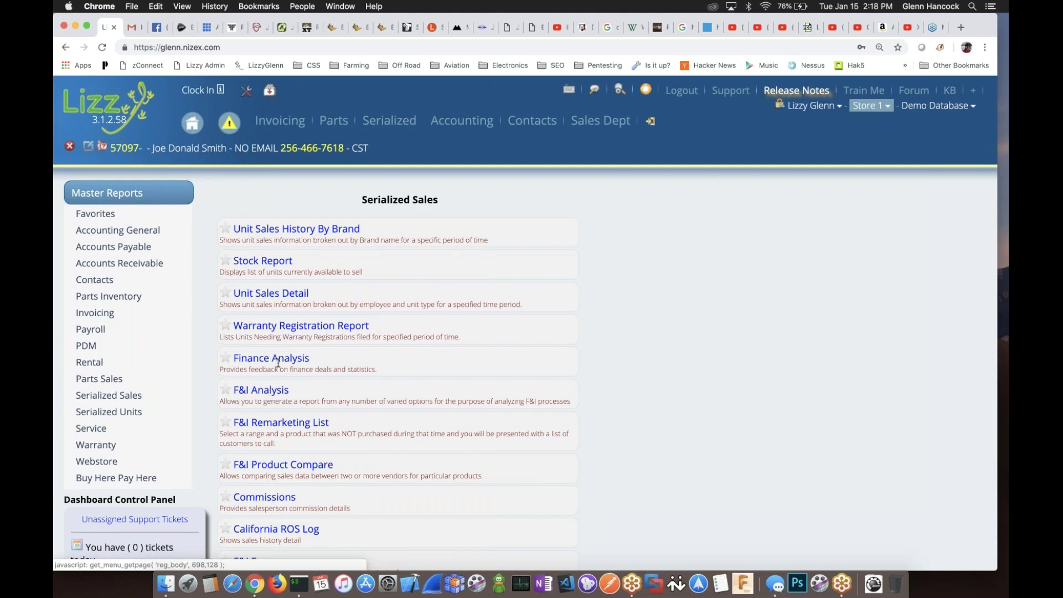
Open the Unit Sales Detail report and review its extra information, formatting, salesperson and date filter options.
click(293, 293)
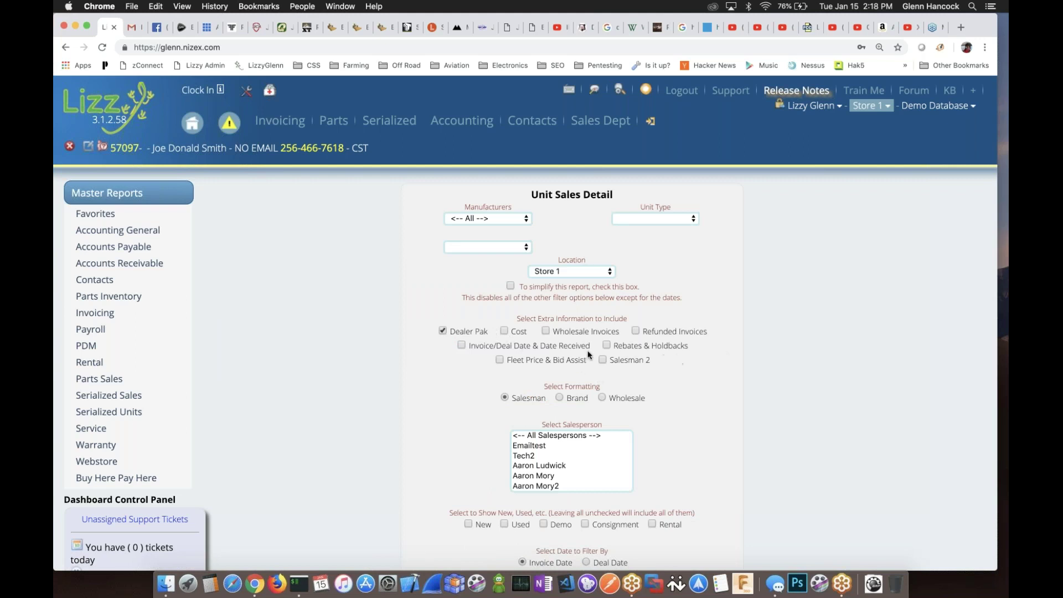
scroll(741, 384, down, 3)
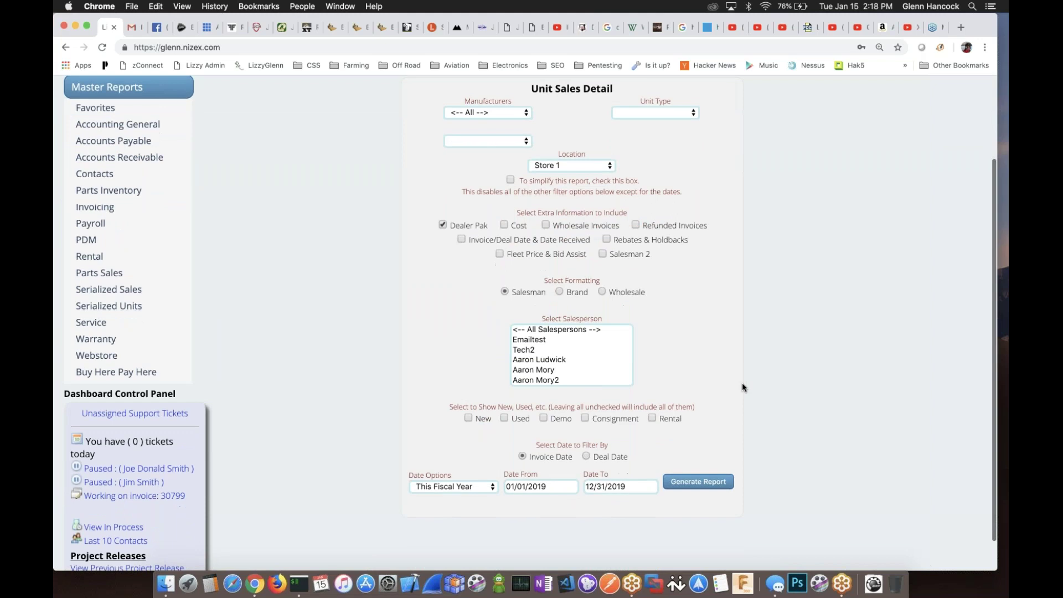
scroll(742, 387, up, 3)
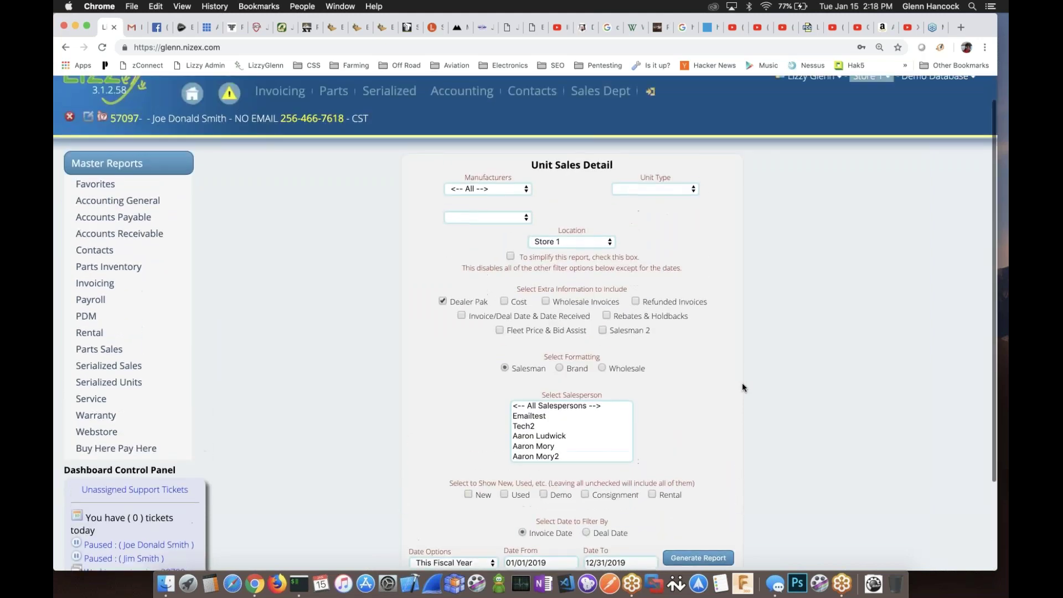
scroll(739, 374, up, 1)
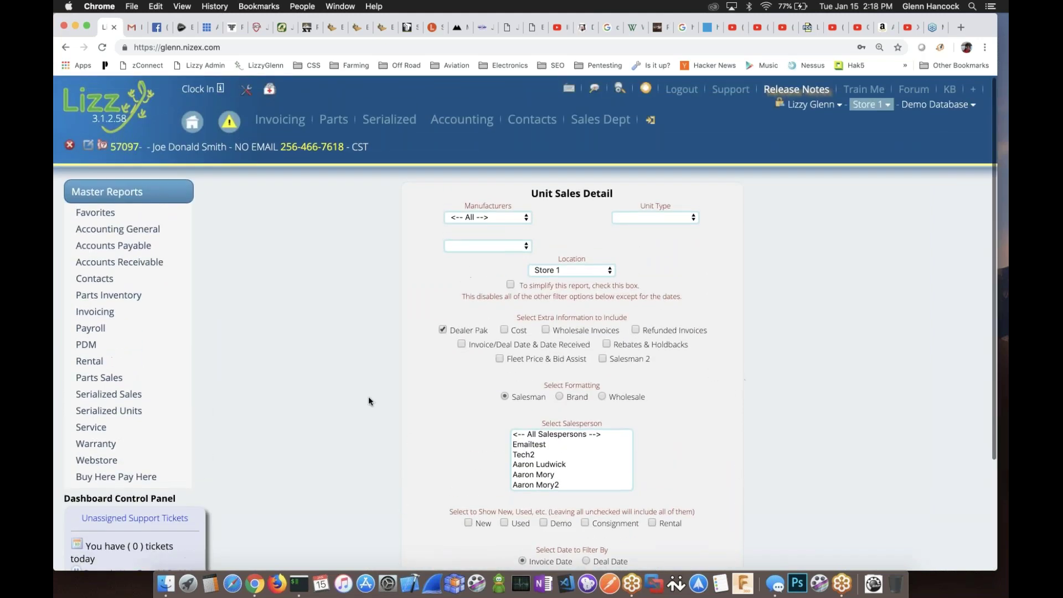
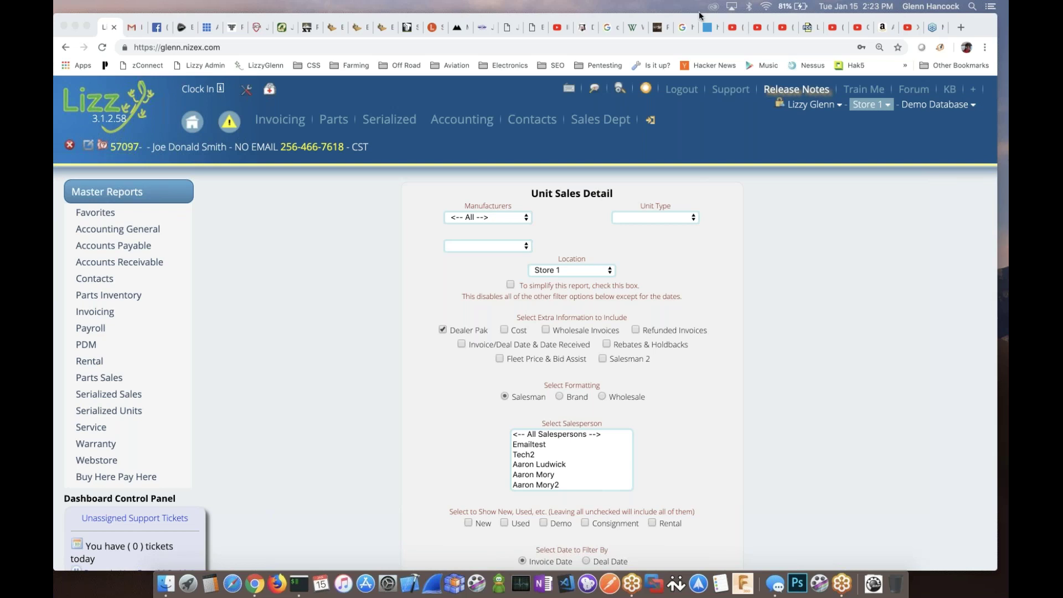
Search contacts by the business name honda and open the Honda Power Equipment contact record.
click(531, 119)
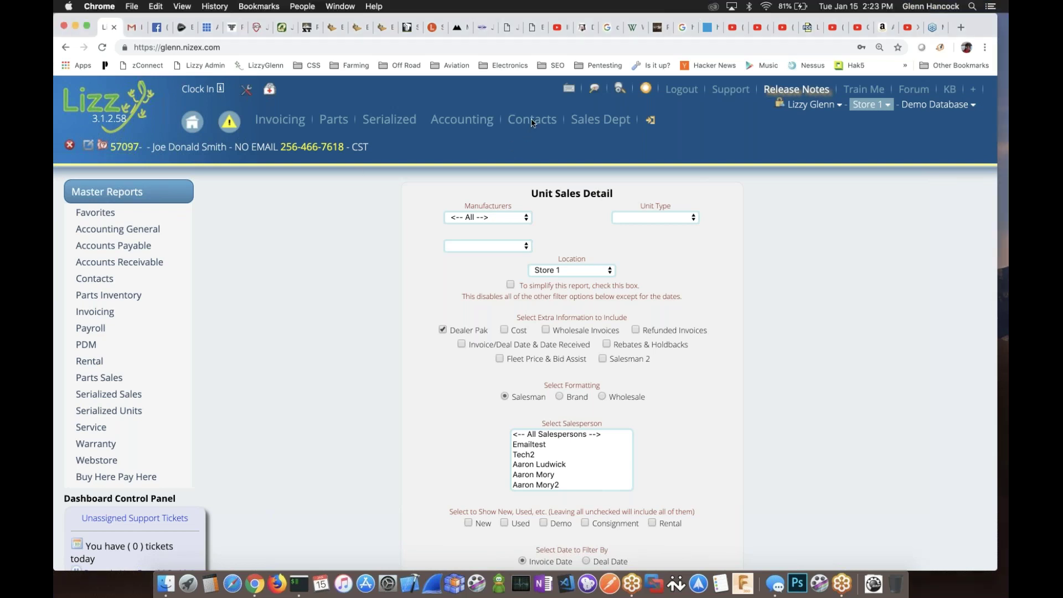
click(141, 213)
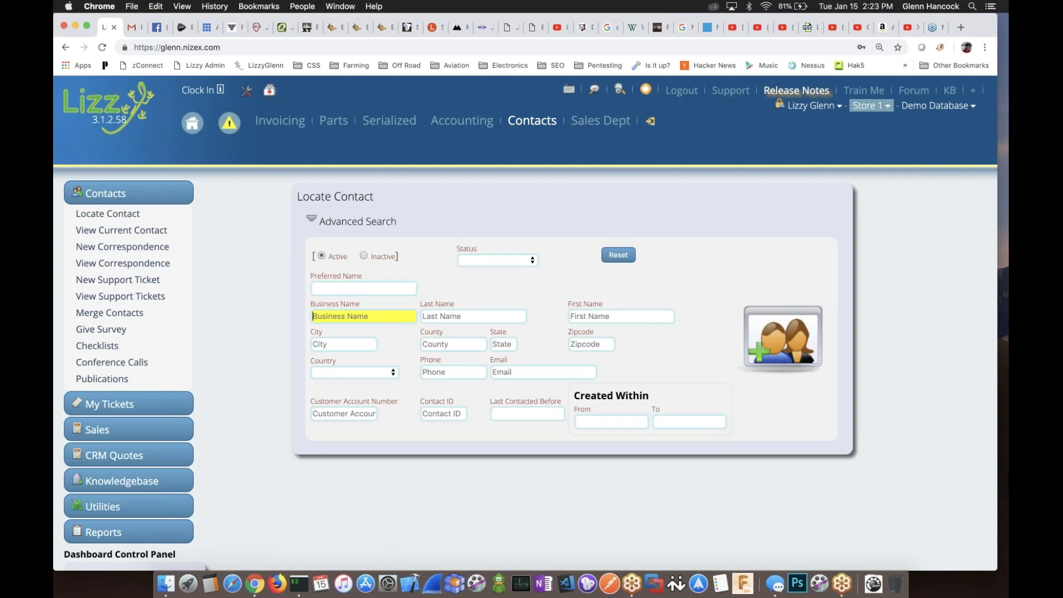
text(honda)
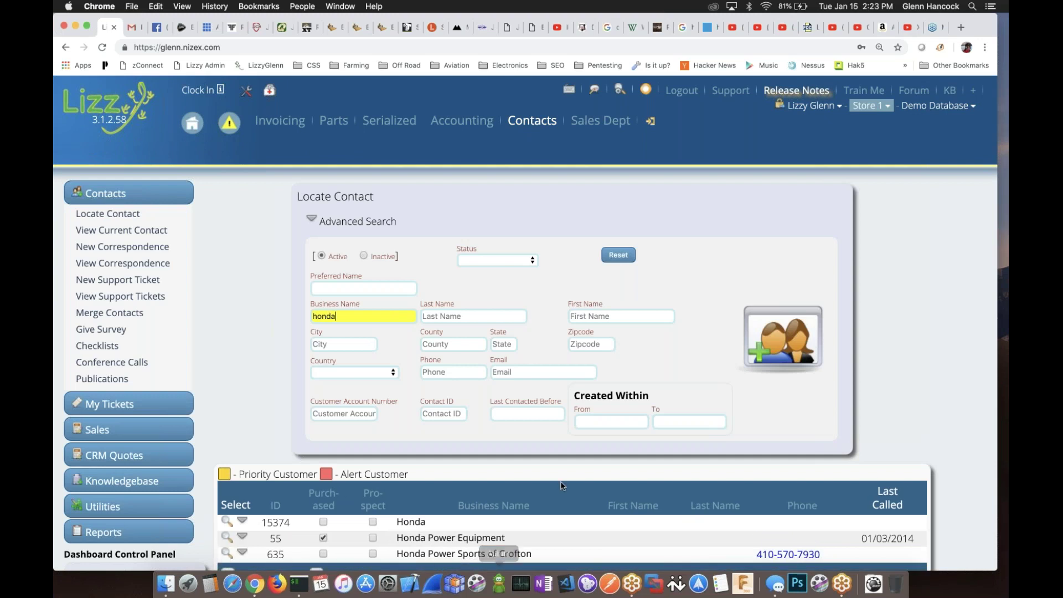
scroll(525, 332, down, 1)
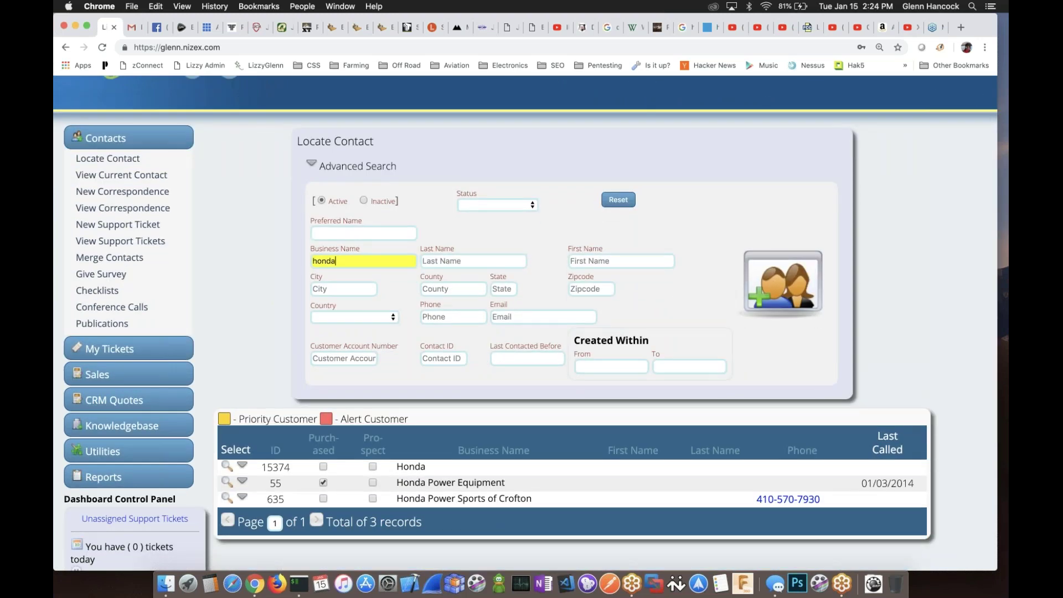
click(227, 481)
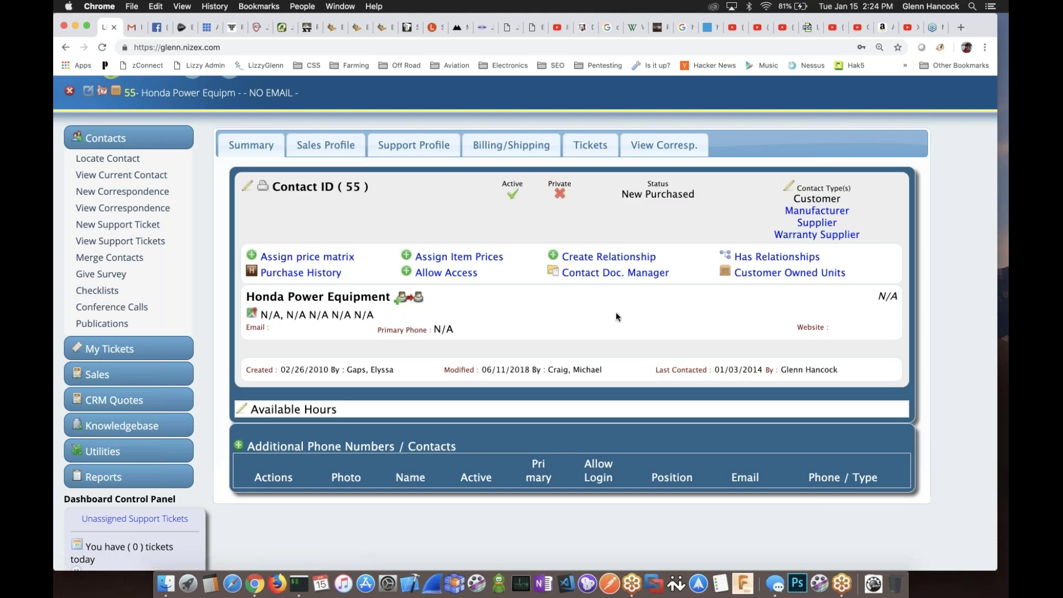
Review the supplier information and default accounts of the Honda Power Equipment contact, then close them.
click(811, 226)
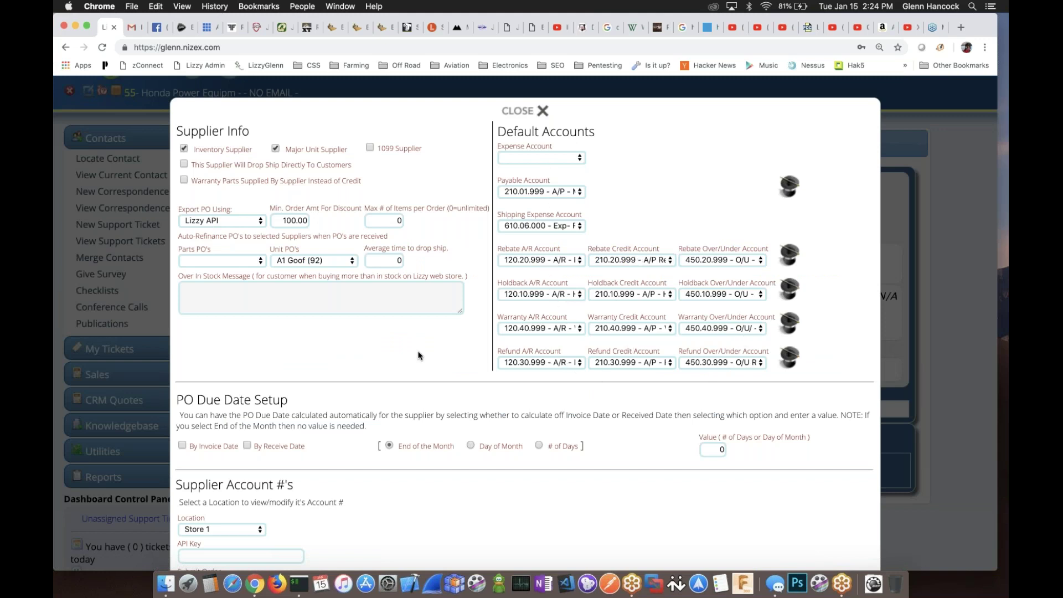
scroll(419, 353, down, 1)
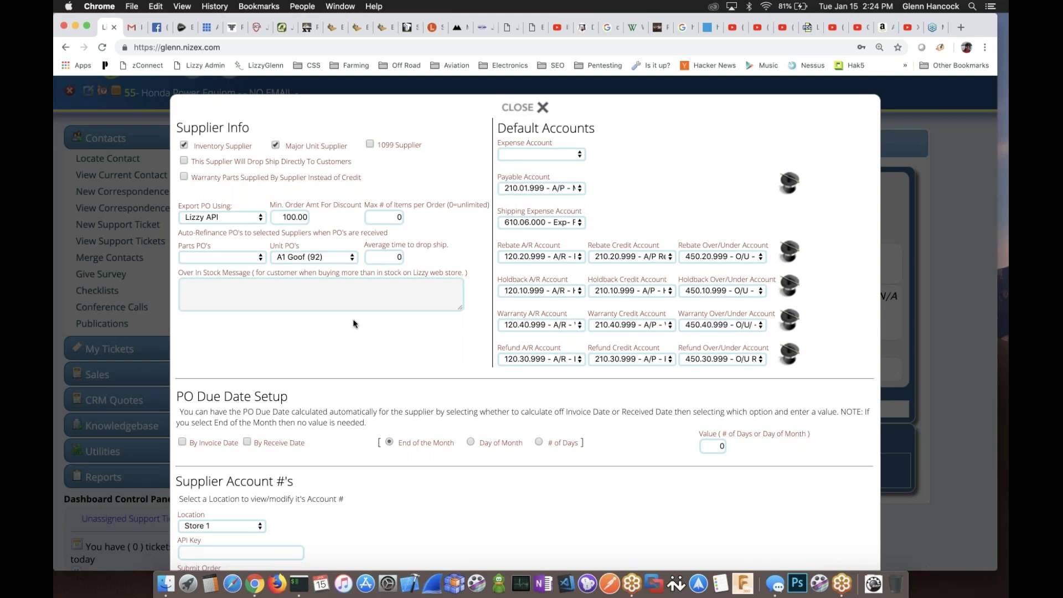
click(541, 108)
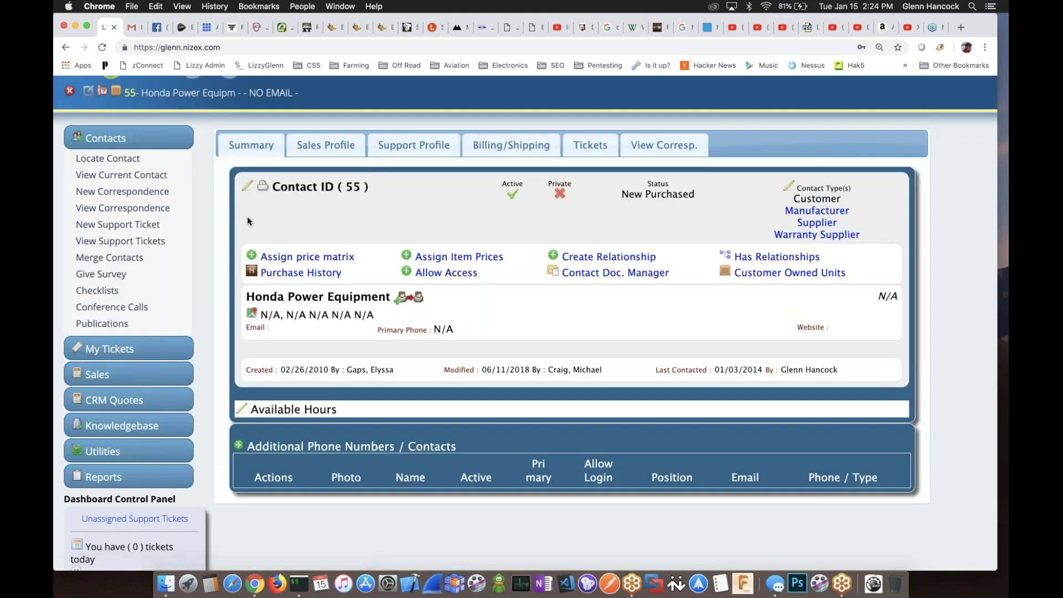
Open the Honda contact from the contact search and review its supplier information, default accounts and PO due date setup.
click(126, 159)
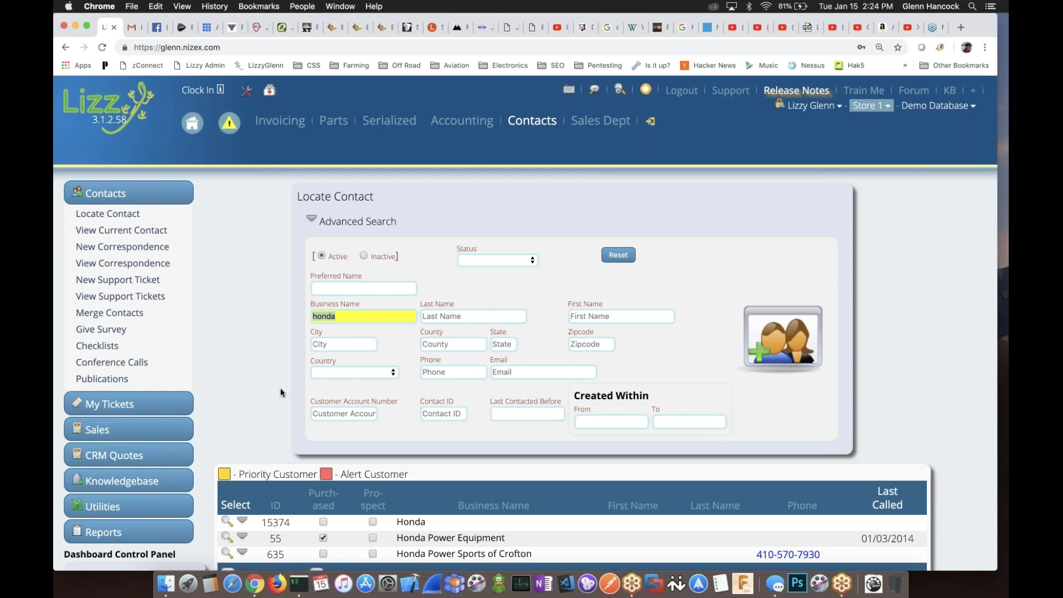
click(227, 523)
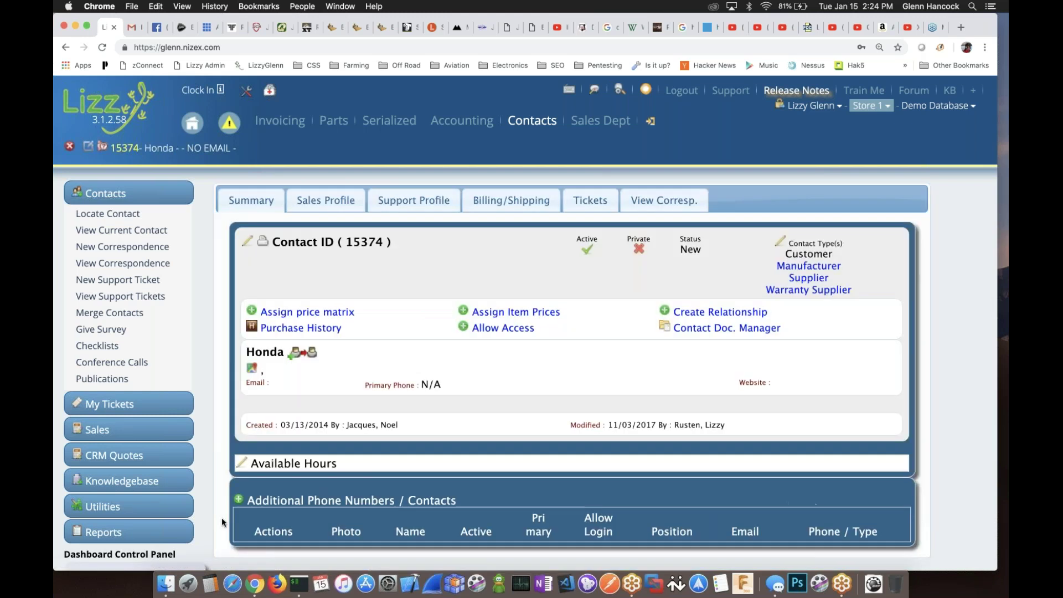
click(802, 280)
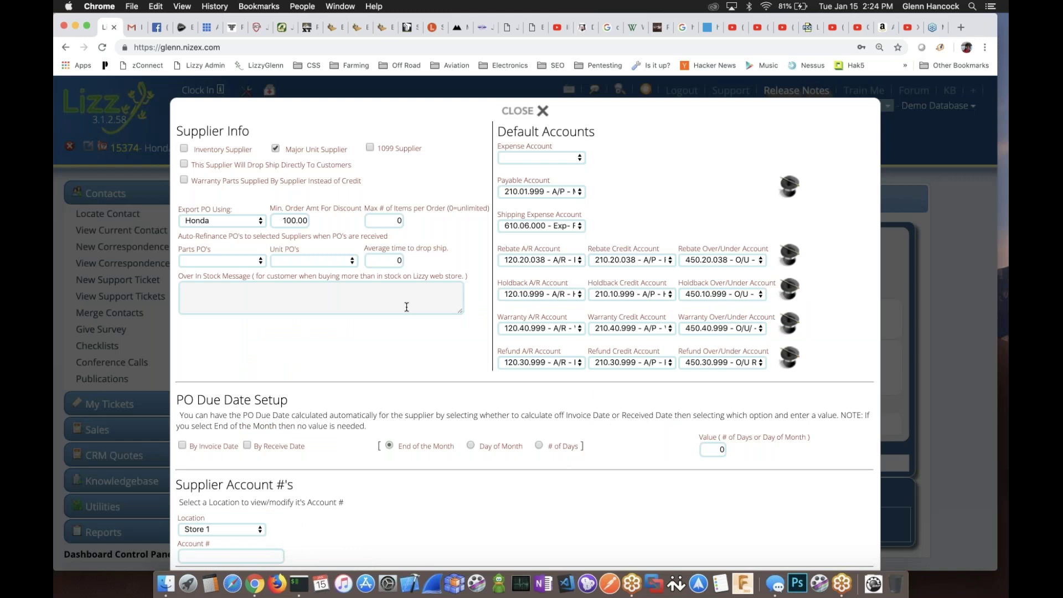
scroll(407, 307, down, 5)
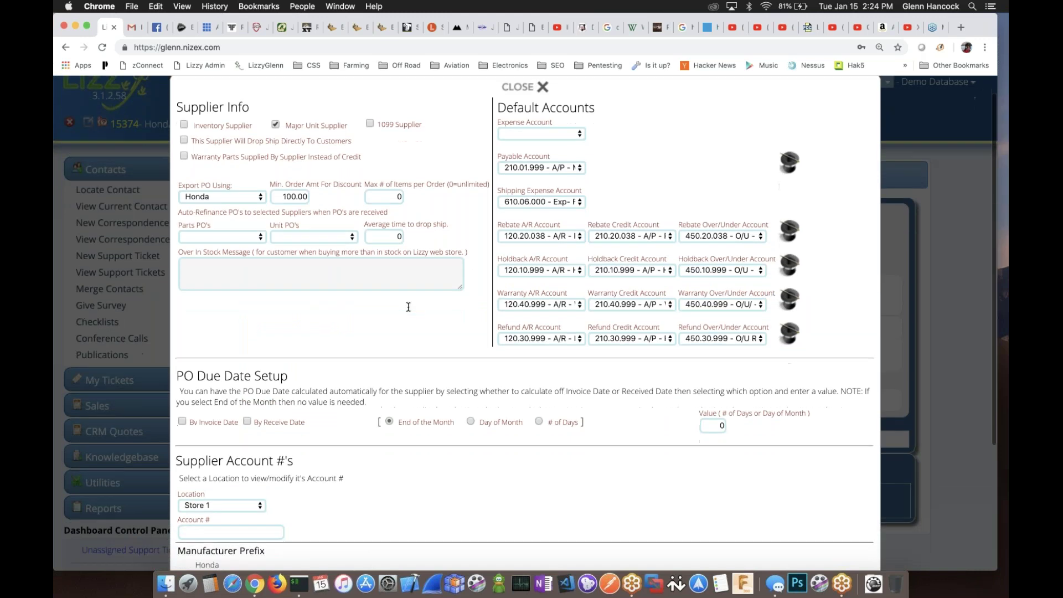
scroll(526, 324, up, 5)
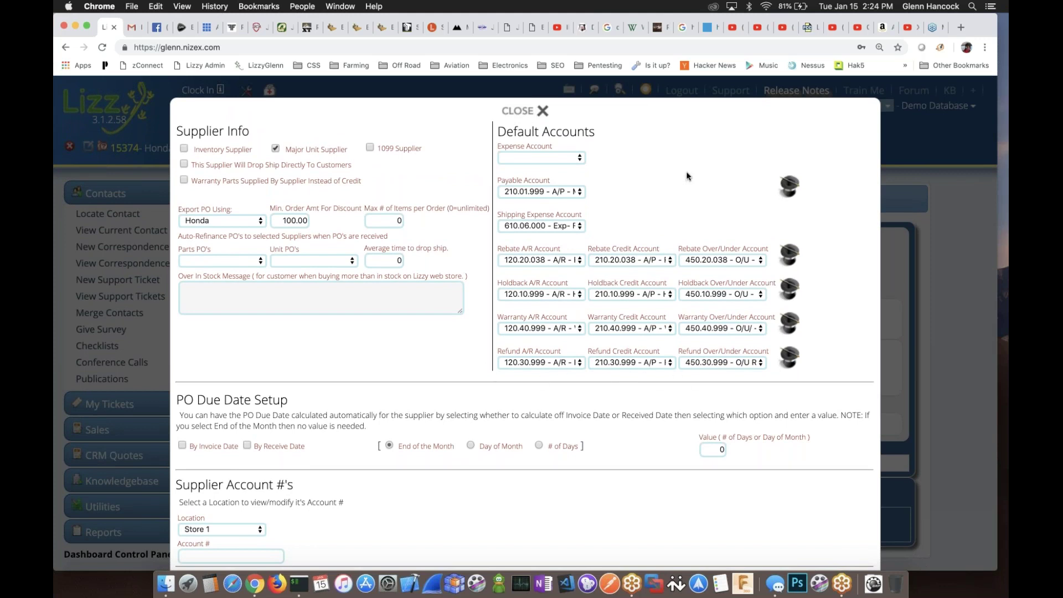
click(523, 112)
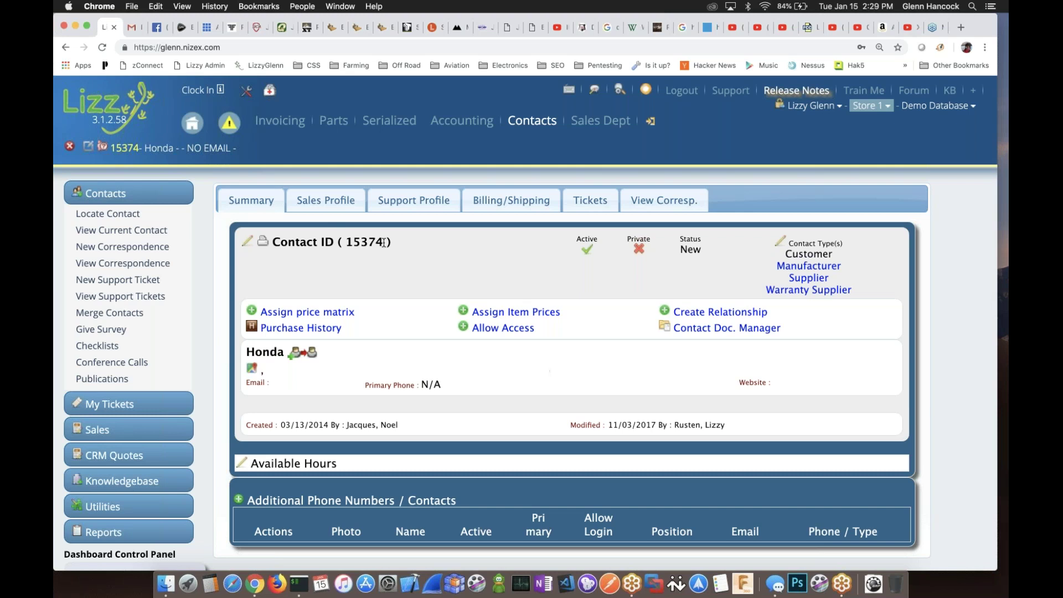
View the current serialized unit and compare its Date Due with its Sell Before Date.
click(376, 123)
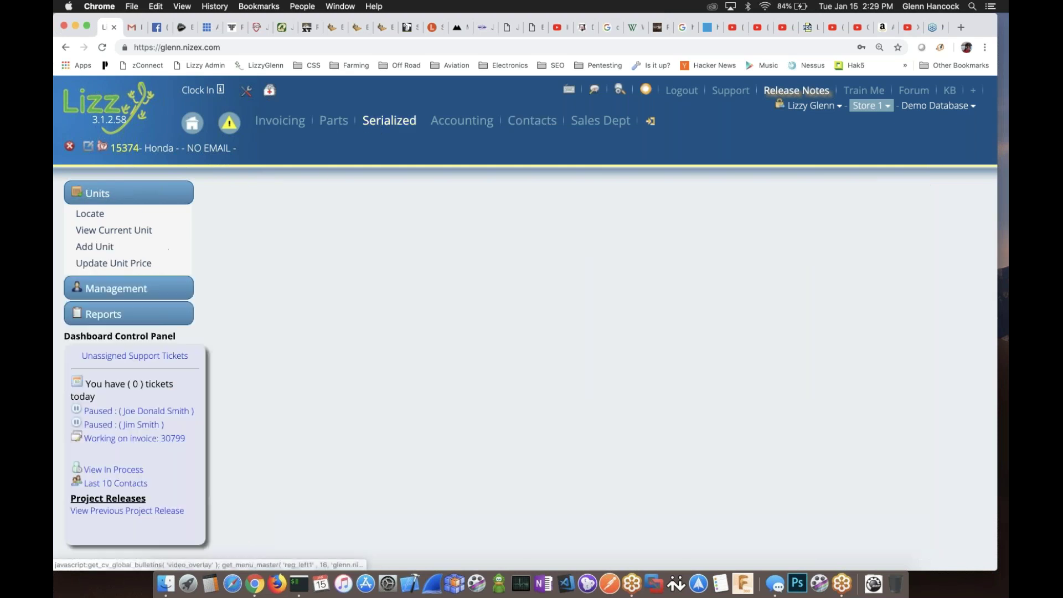
click(113, 232)
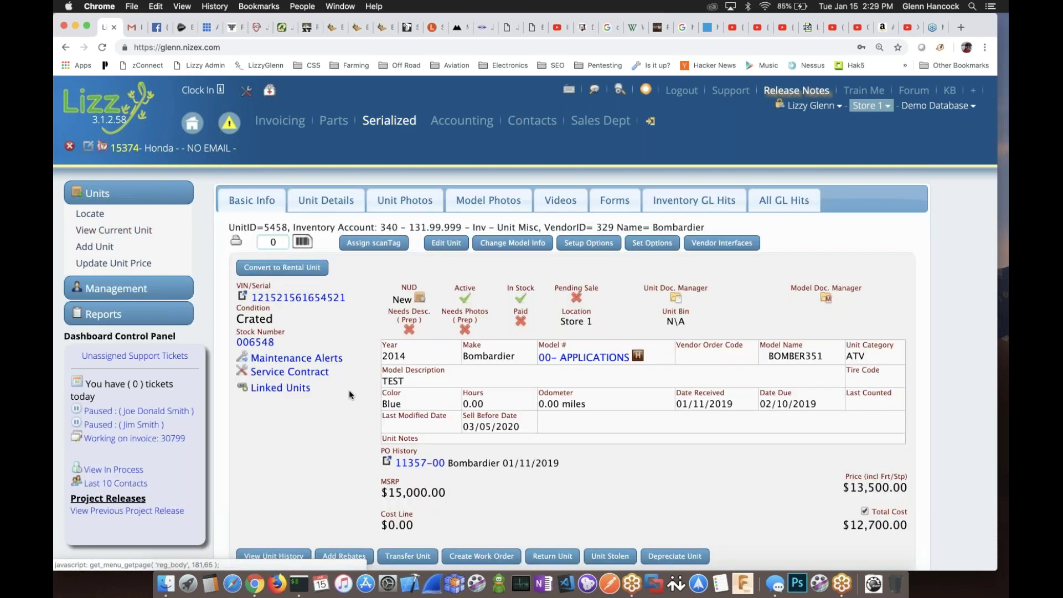
scroll(324, 417, down, 1)
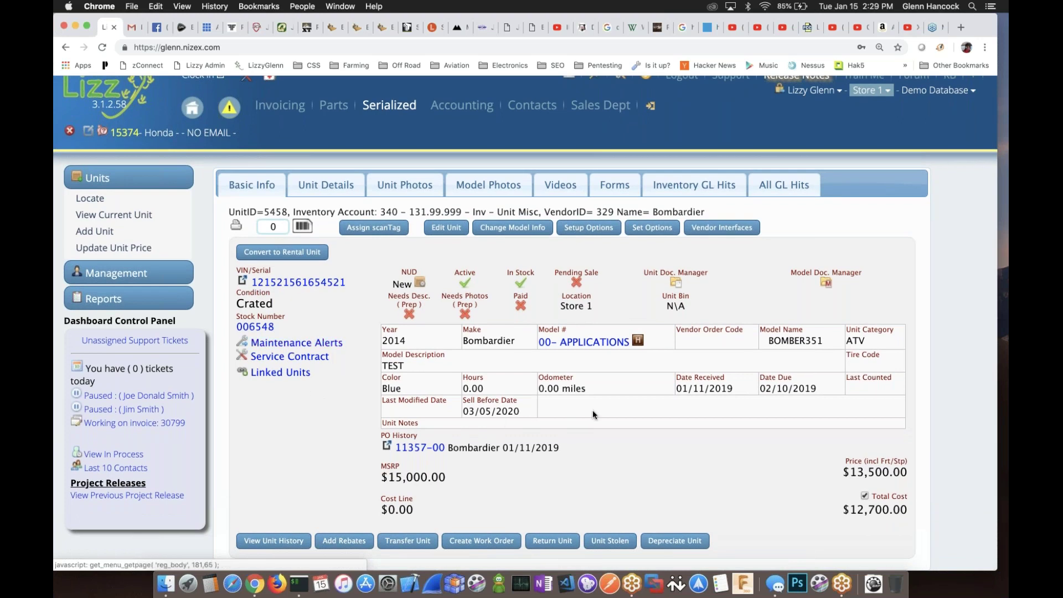
double_click(784, 387)
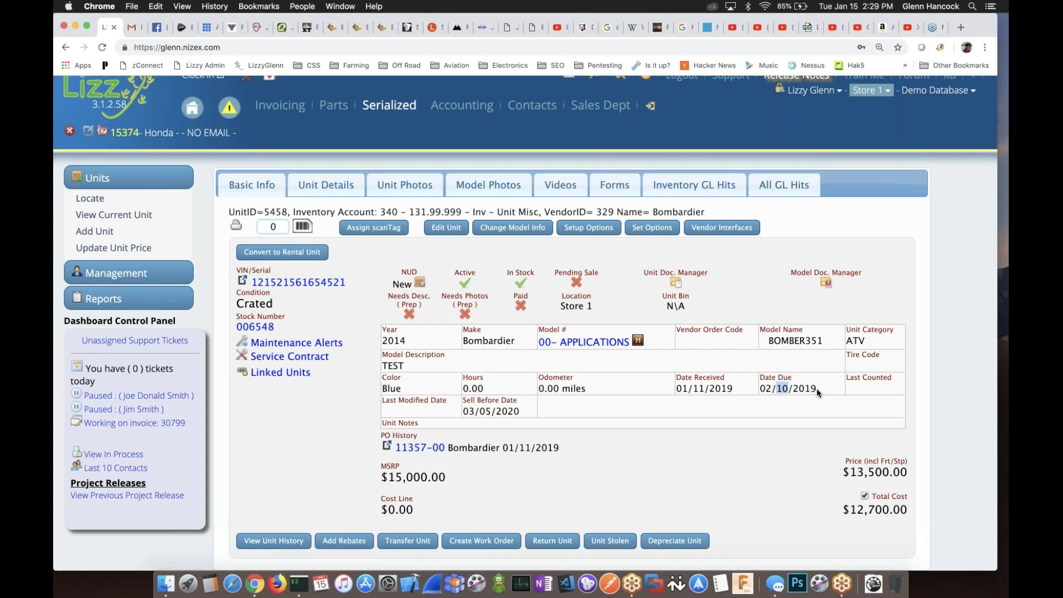
drag(817, 391, 757, 389)
drag(519, 410, 457, 407)
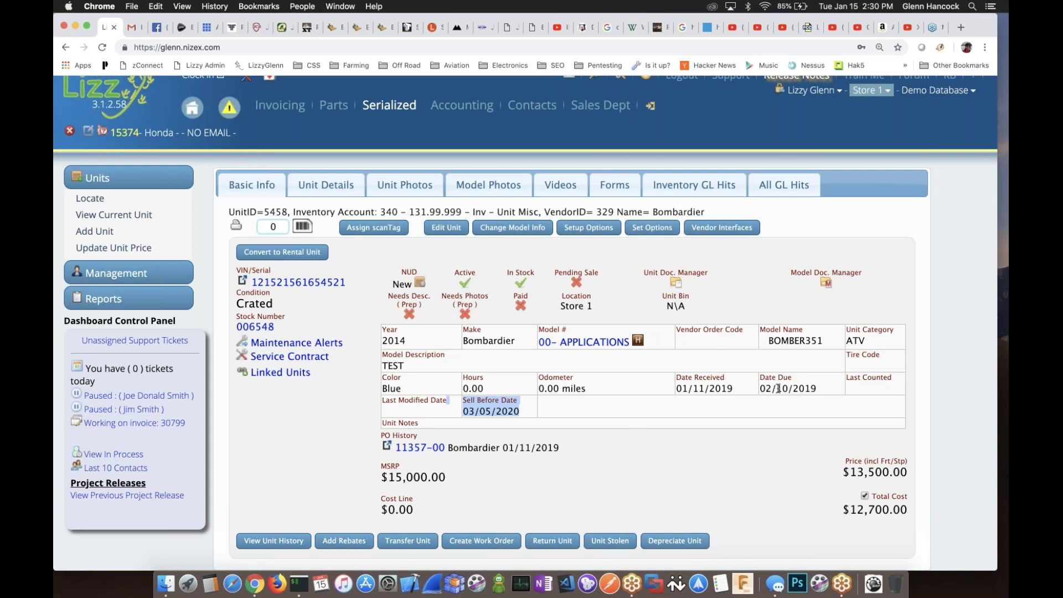
drag(761, 388, 818, 393)
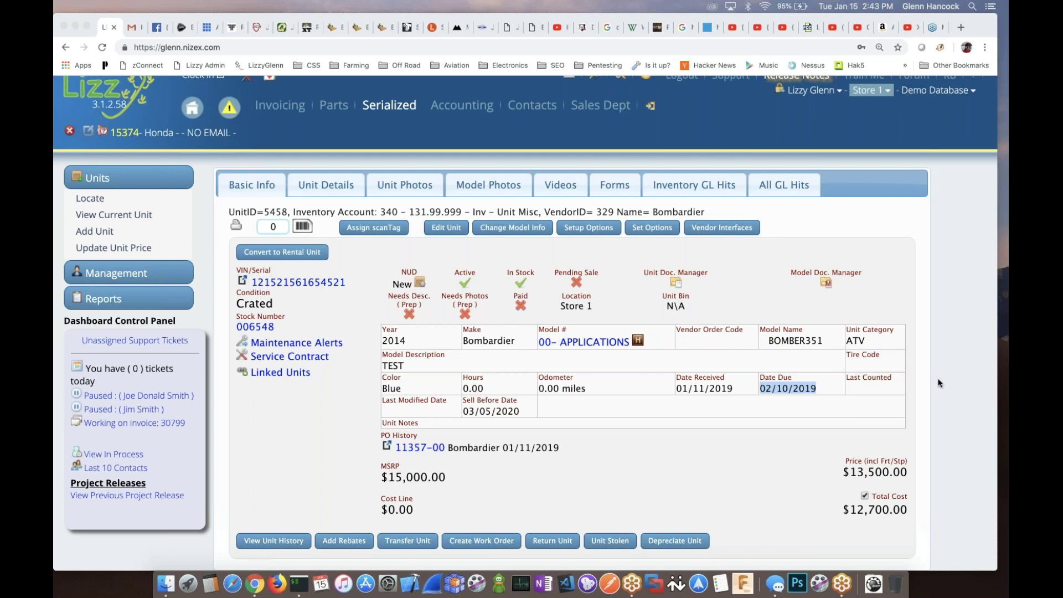
Open the unit's purchase order for editing from its PO history and inspect the Flooring Cost of the first PO item.
click(728, 284)
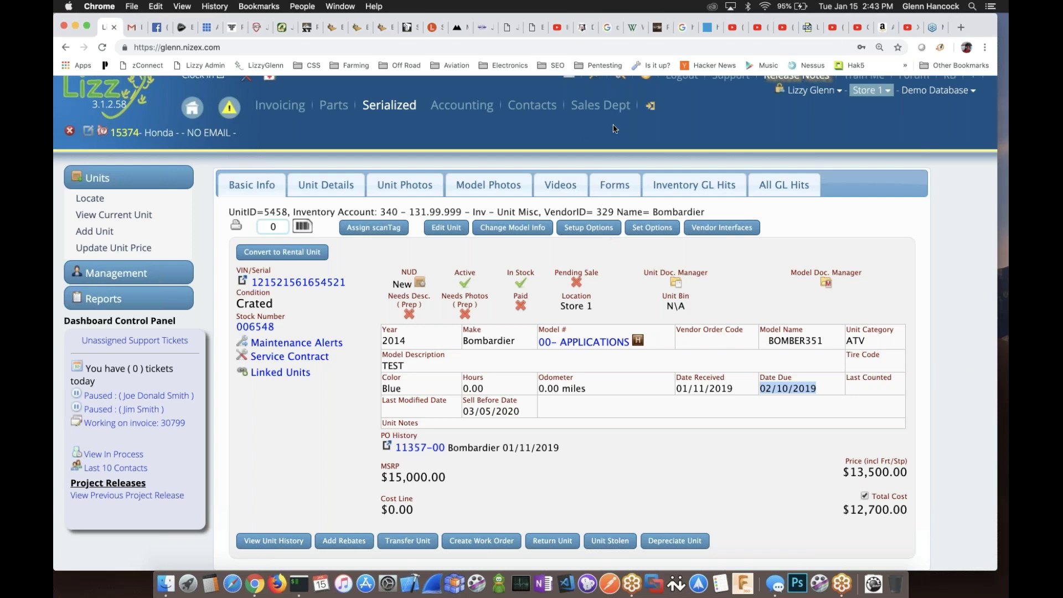
mouse_move(651, 108)
click(419, 447)
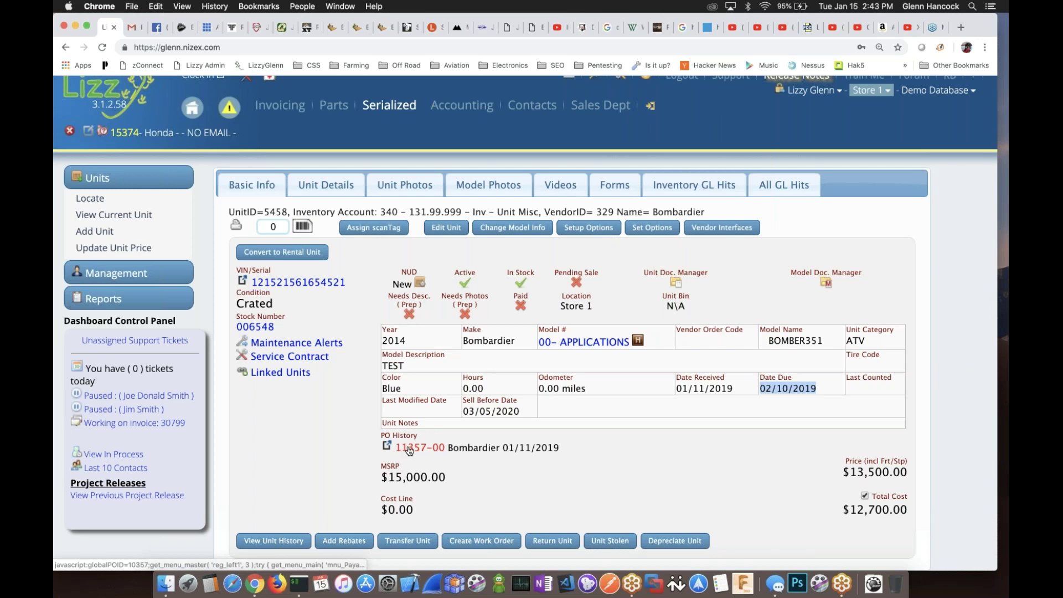
scroll(533, 333, down, 3)
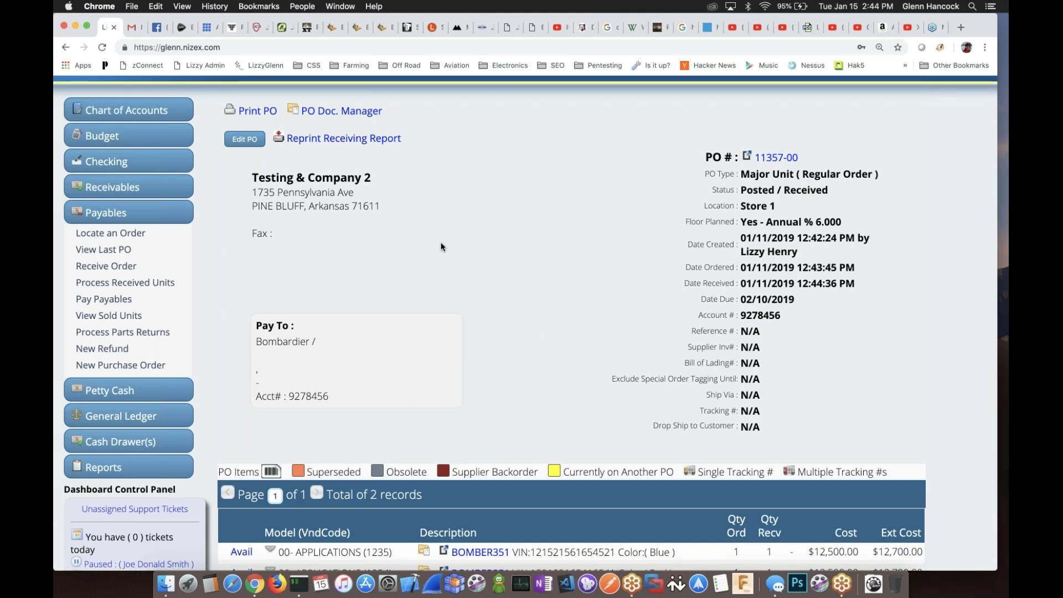
click(246, 141)
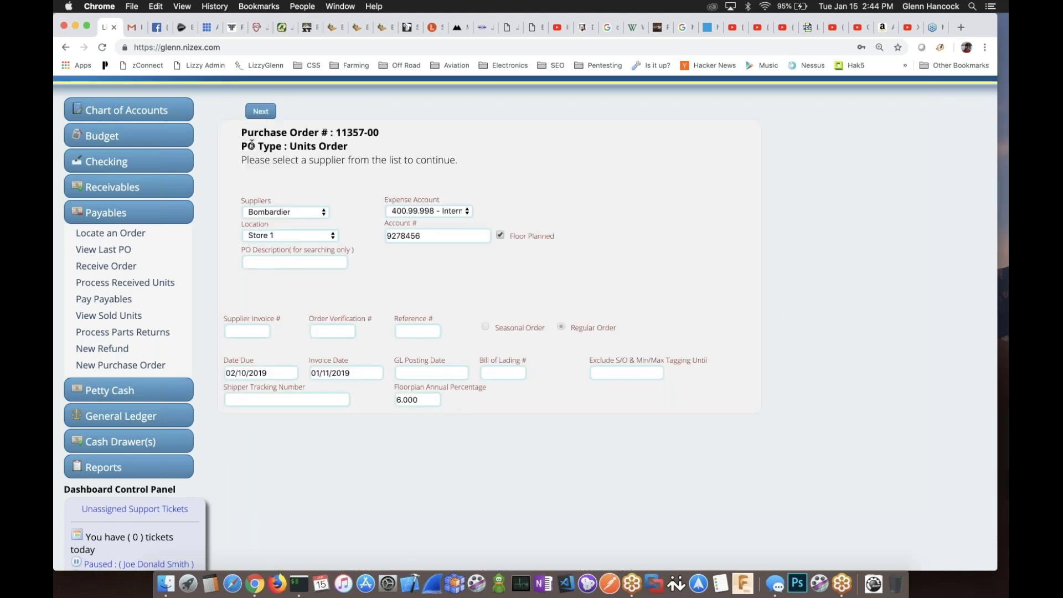
click(260, 111)
click(746, 276)
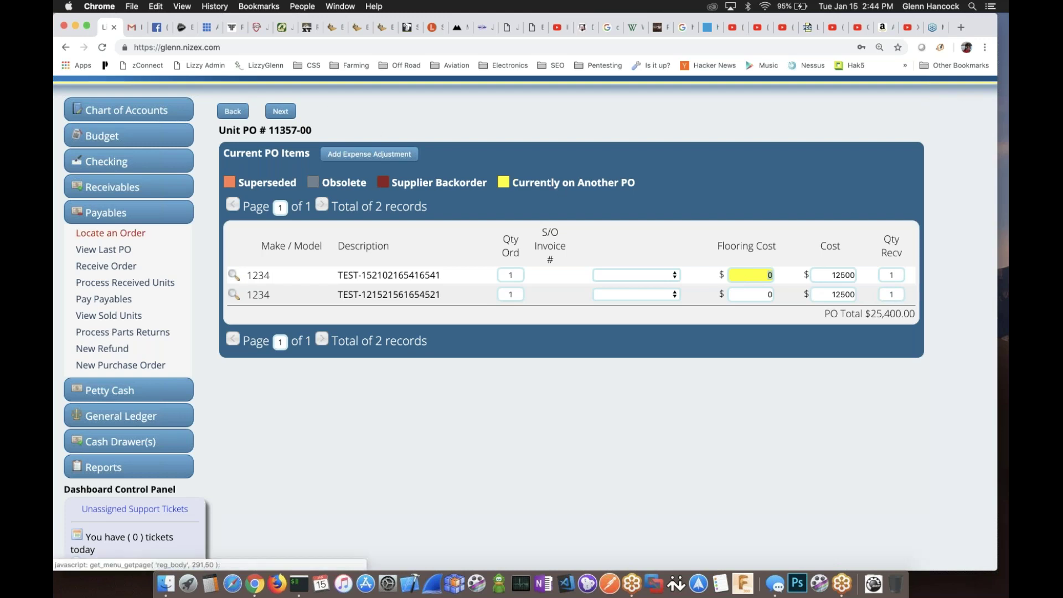
Reopen the last purchase order for editing and proceed to its current PO items.
click(117, 249)
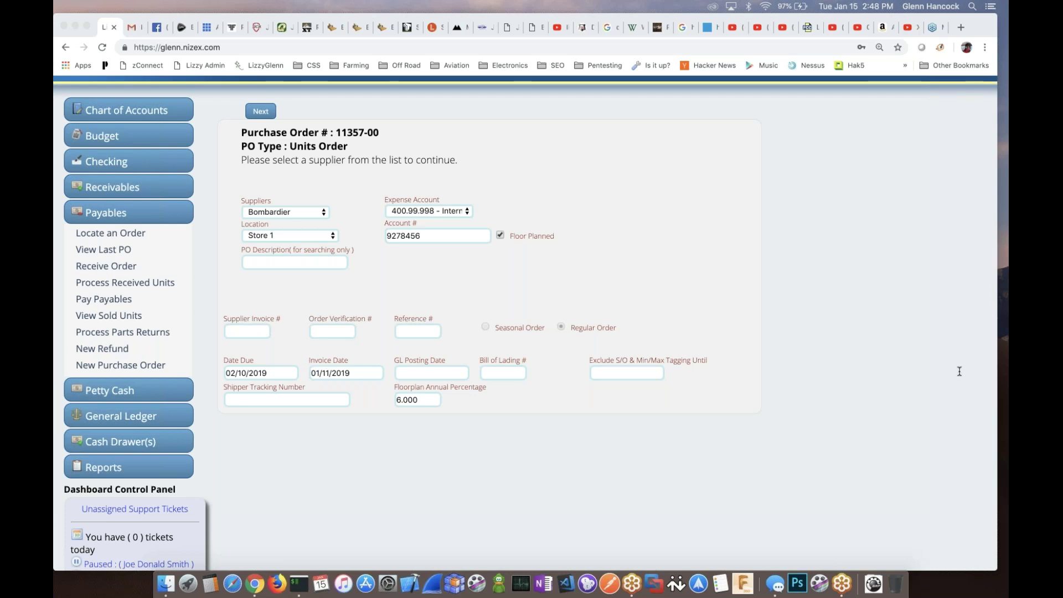
click(666, 208)
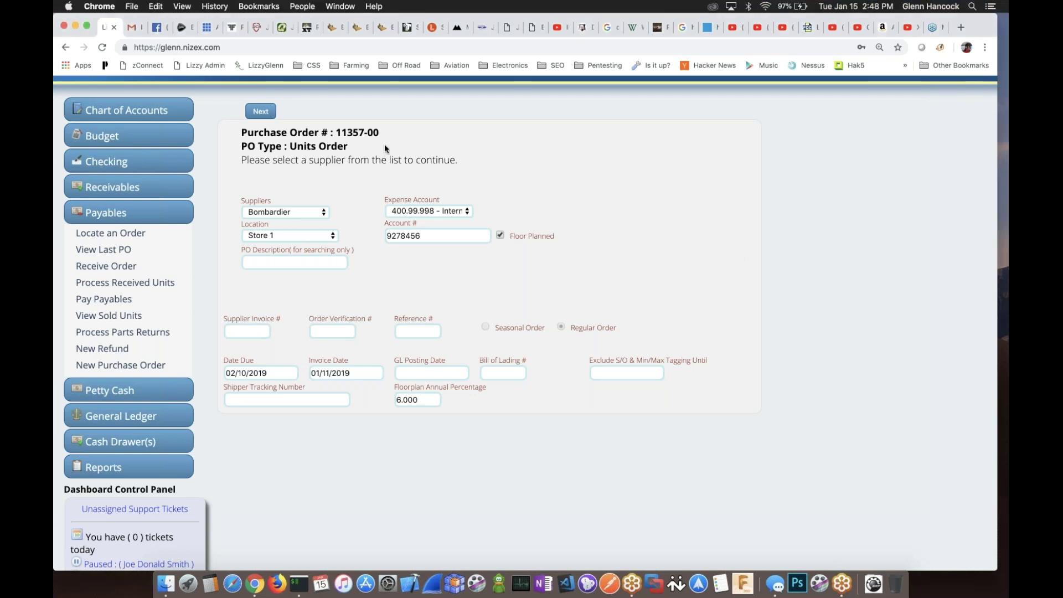
click(106, 252)
click(250, 223)
click(265, 198)
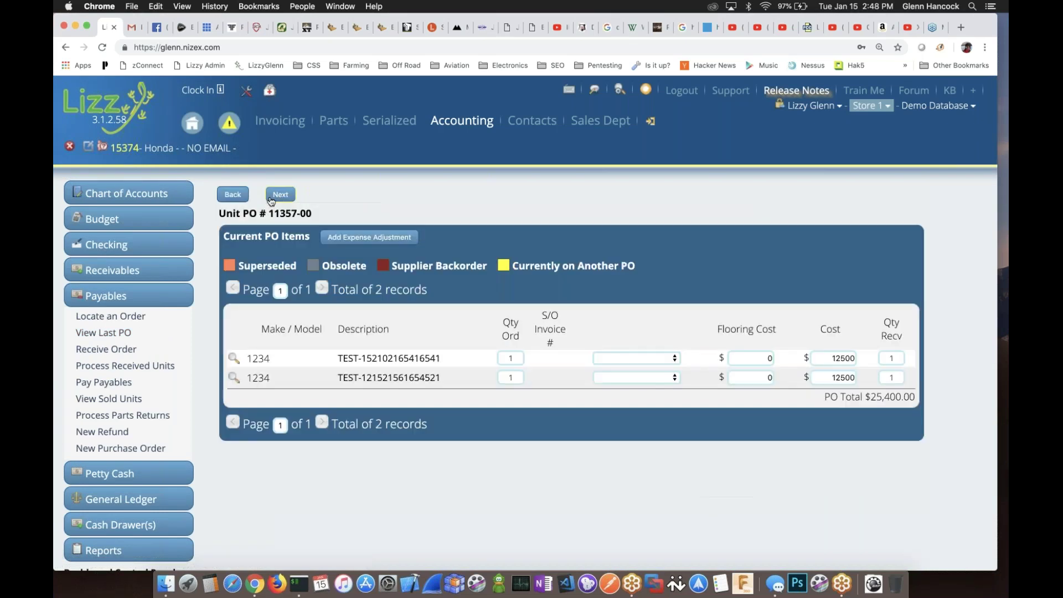